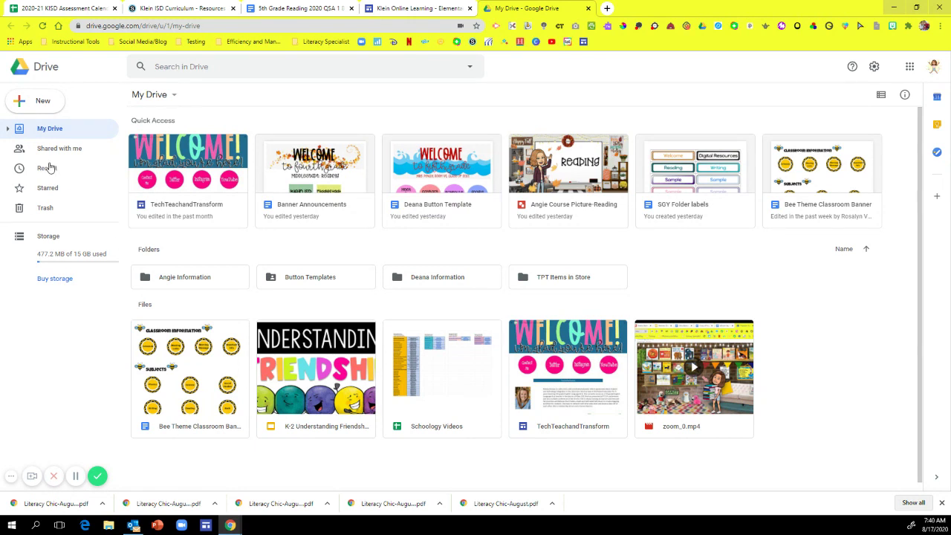
Create a new Drive folder named 'Doc Appender' and open it
{"action": "left_click", "coordinate": [40, 101]}
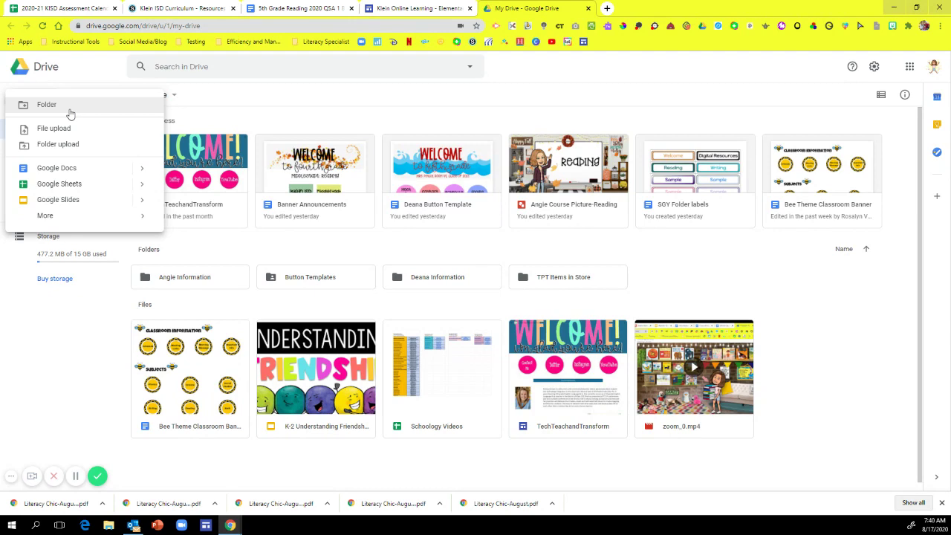
{"action": "left_click", "coordinate": [69, 109]}
{"action": "type", "text": "Doc Appender"}
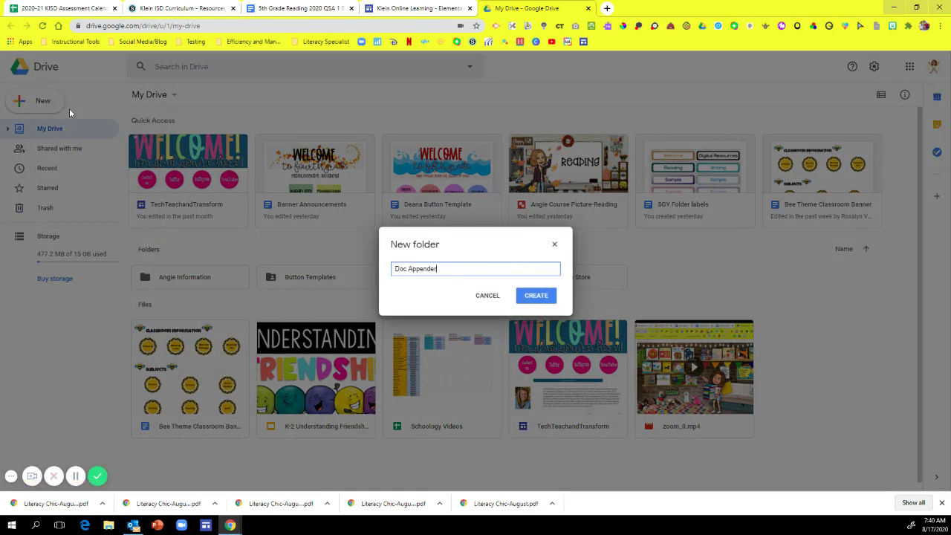
{"action": "key", "text": "Return"}
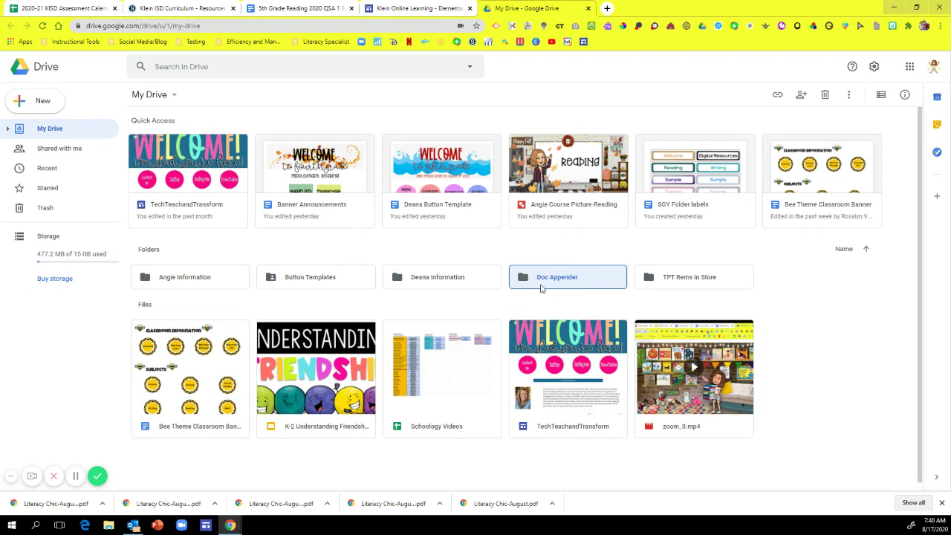
{"action": "double_click", "coordinate": [601, 288]}
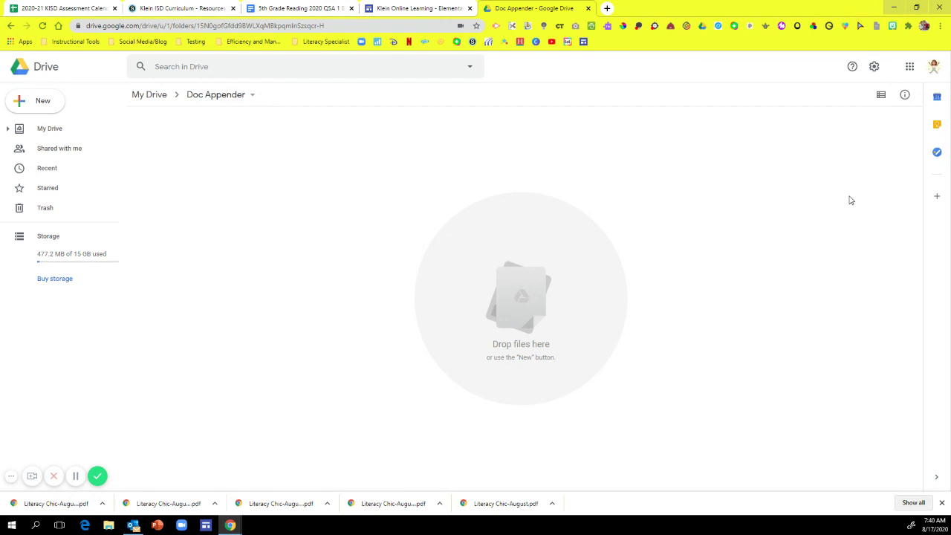
Create a blank Google Doc titled with the first student's name, then close it
{"action": "left_click", "coordinate": [39, 106]}
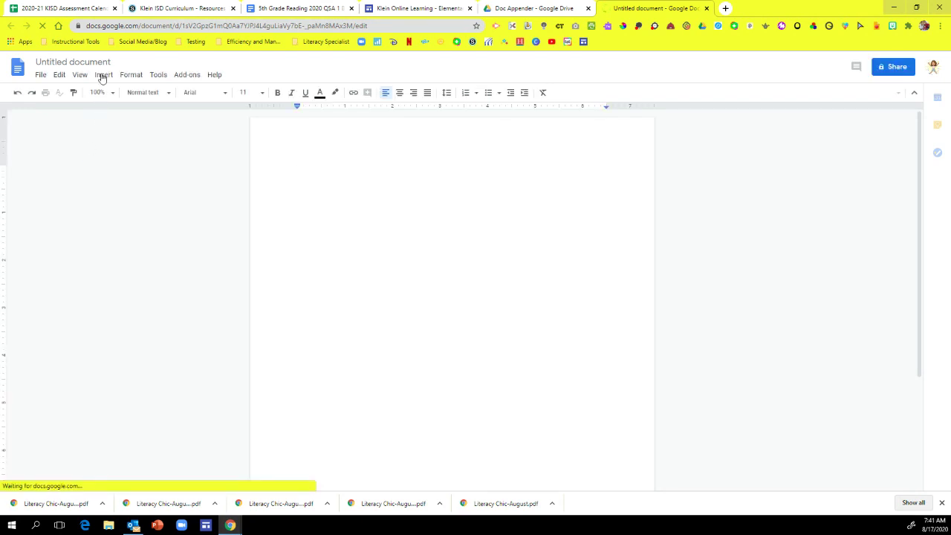
{"action": "left_click", "coordinate": [89, 63]}
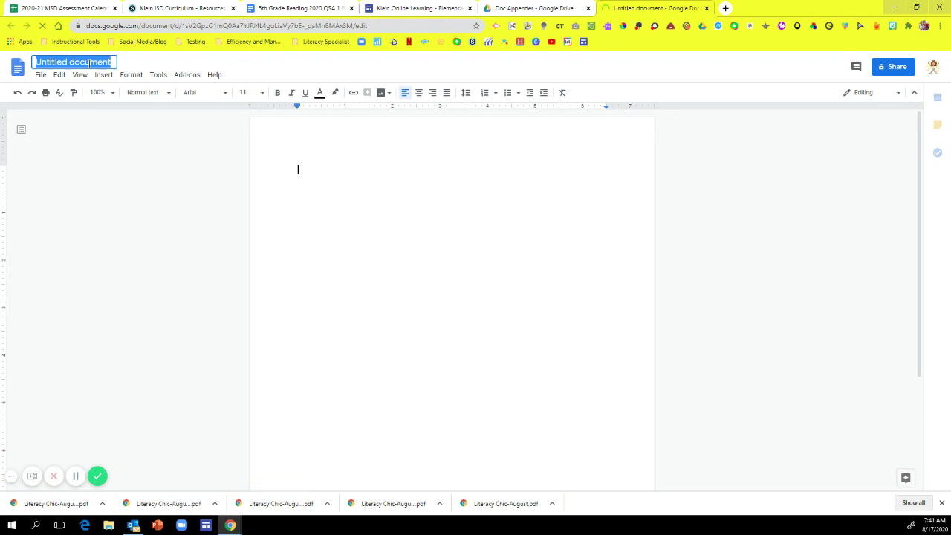
{"action": "type", "text": "Jim Bob"}
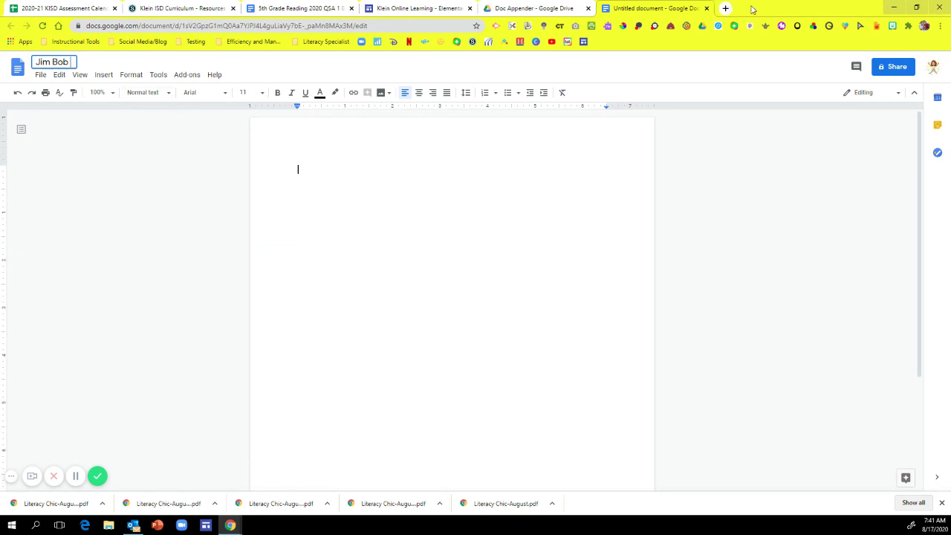
{"action": "key", "text": "Return"}
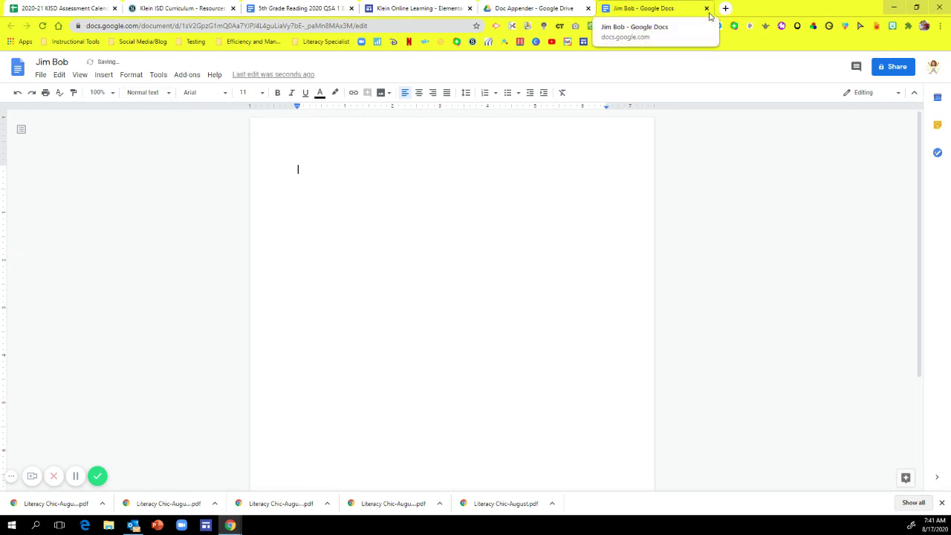
{"action": "left_click", "coordinate": [706, 8]}
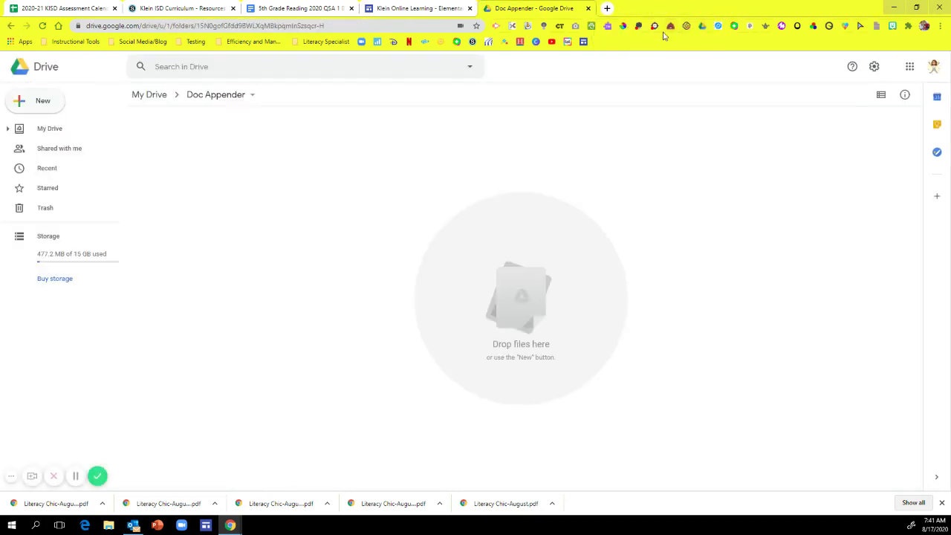
Reload Doc Appender so the first student Doc shows, then start another Google Doc
{"action": "left_click", "coordinate": [42, 26]}
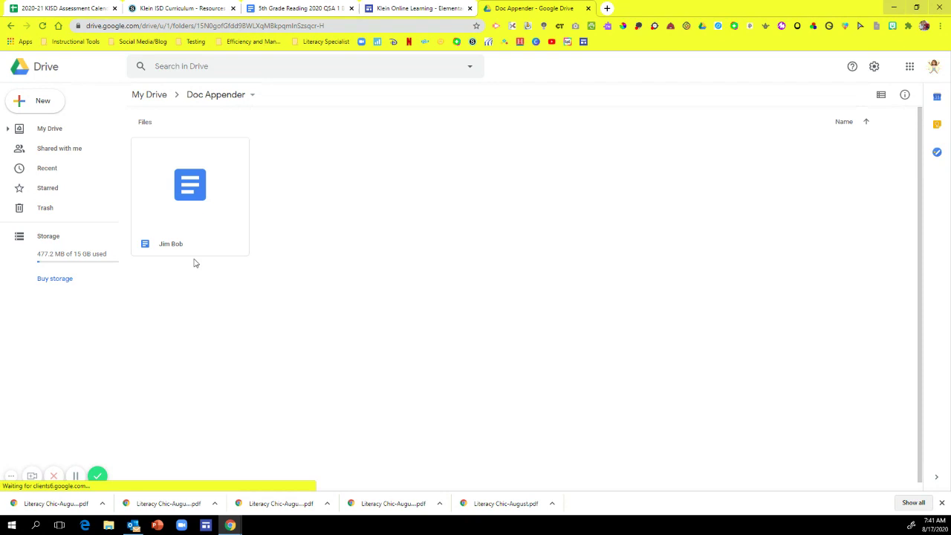
{"action": "left_click", "coordinate": [46, 100]}
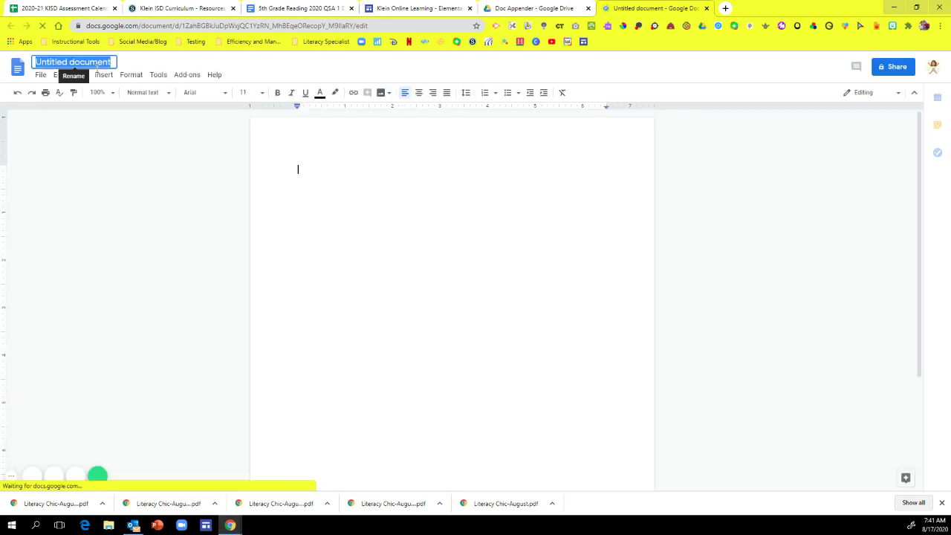
Title the second Doc with the second student's name and close it
{"action": "type", "text": "Claire"}
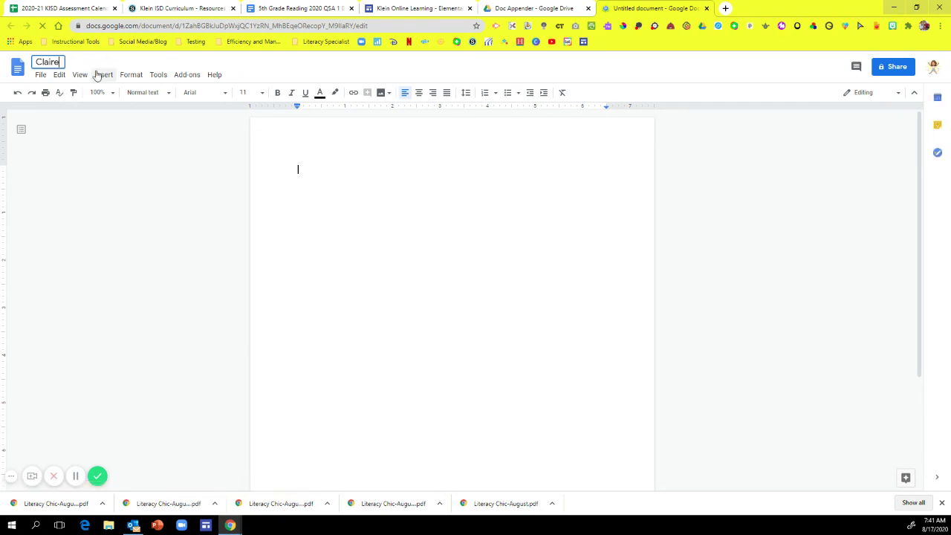
{"action": "key", "text": "Return"}
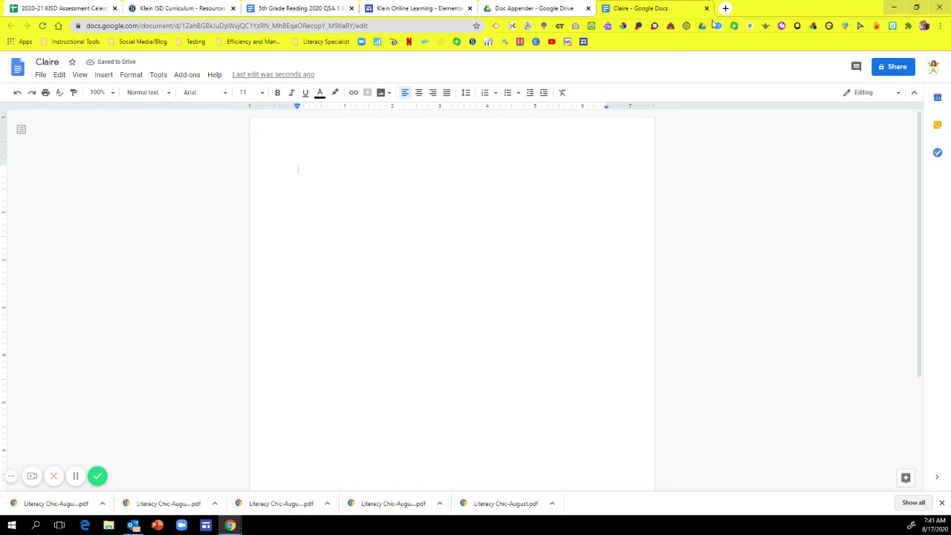
{"action": "left_click", "coordinate": [706, 8]}
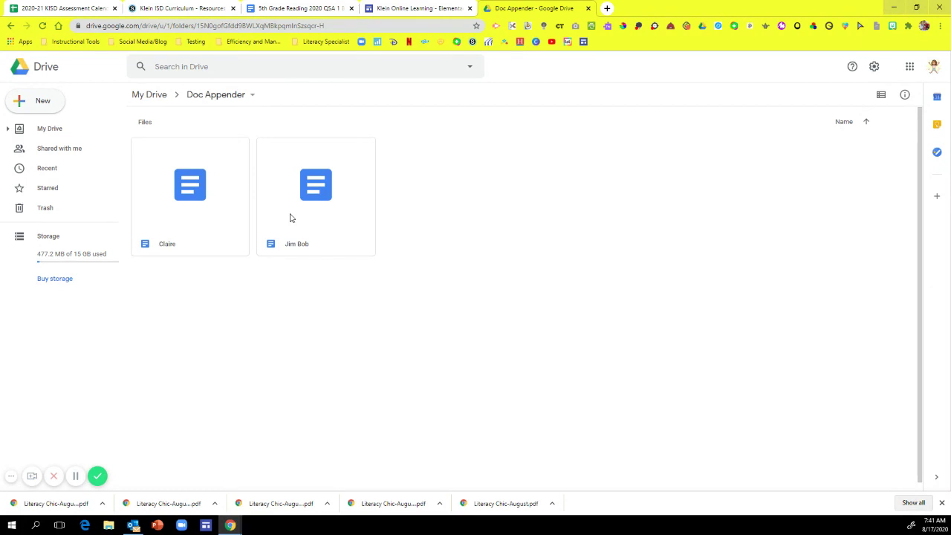
Create a new Google Form from the New > More menu in Doc Appender
{"action": "left_click", "coordinate": [52, 102]}
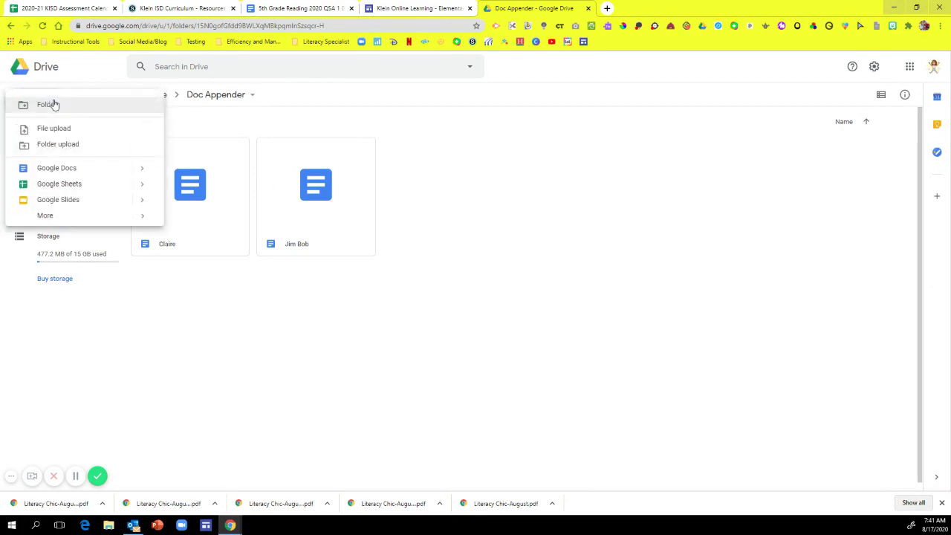
{"action": "mouse_move", "coordinate": [123, 220]}
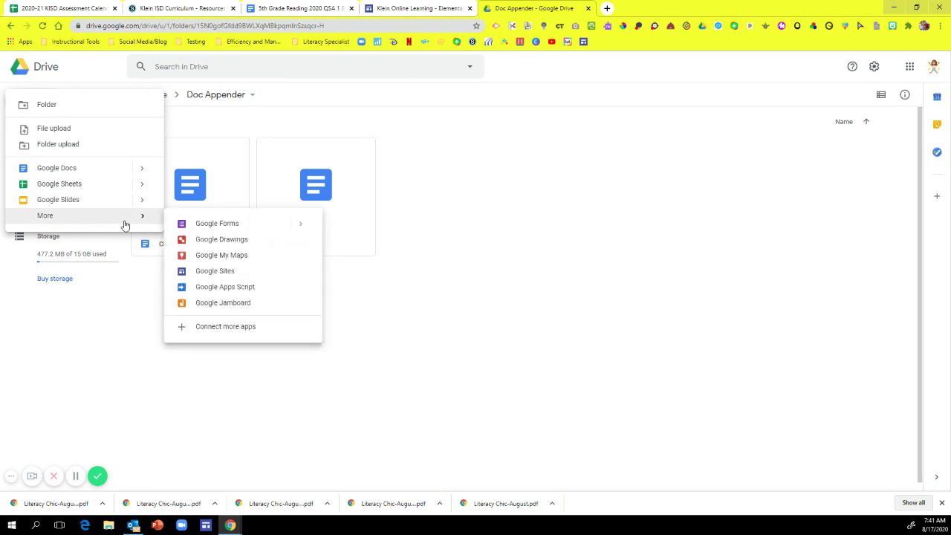
{"action": "left_click", "coordinate": [220, 224]}
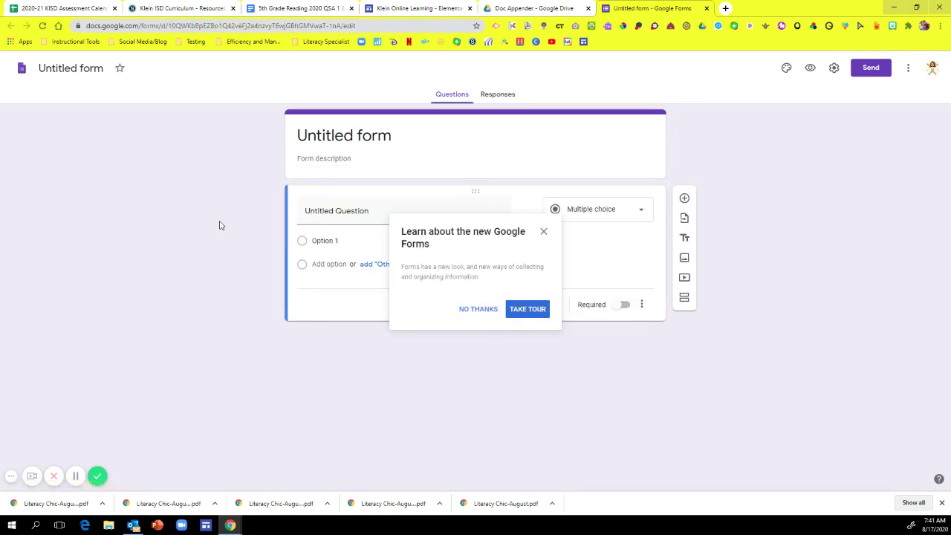
Skip the Forms tour and set a darker purple background, keeping the Basic font style
{"action": "left_click", "coordinate": [491, 310]}
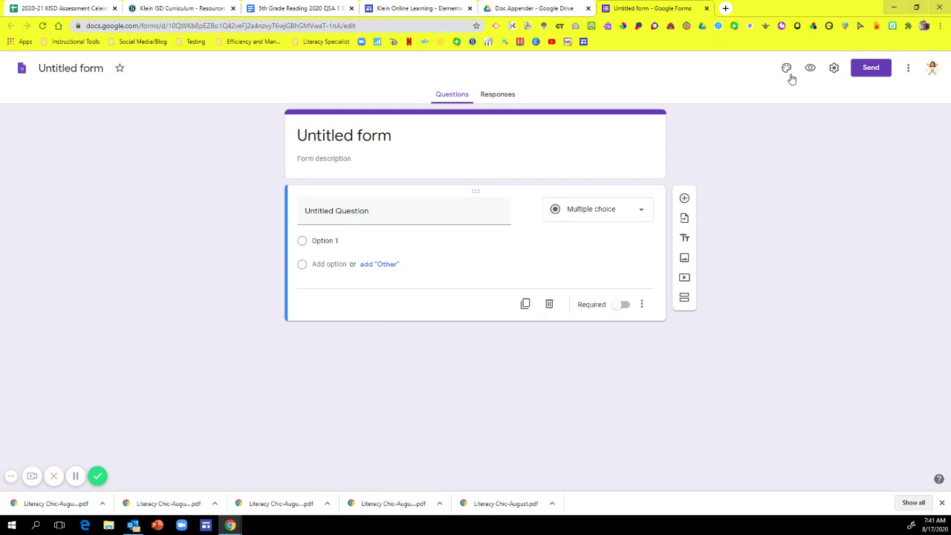
{"action": "left_click", "coordinate": [788, 69]}
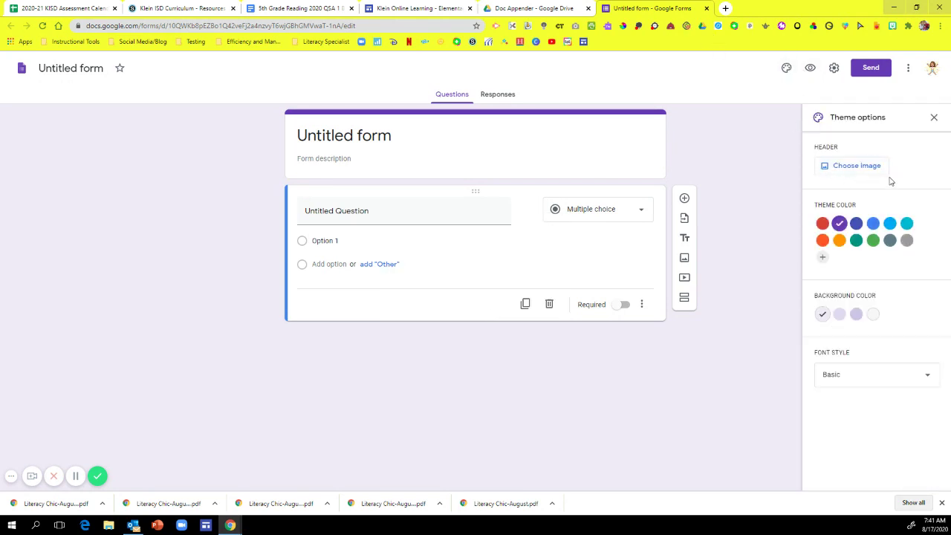
{"action": "left_click", "coordinate": [856, 313]}
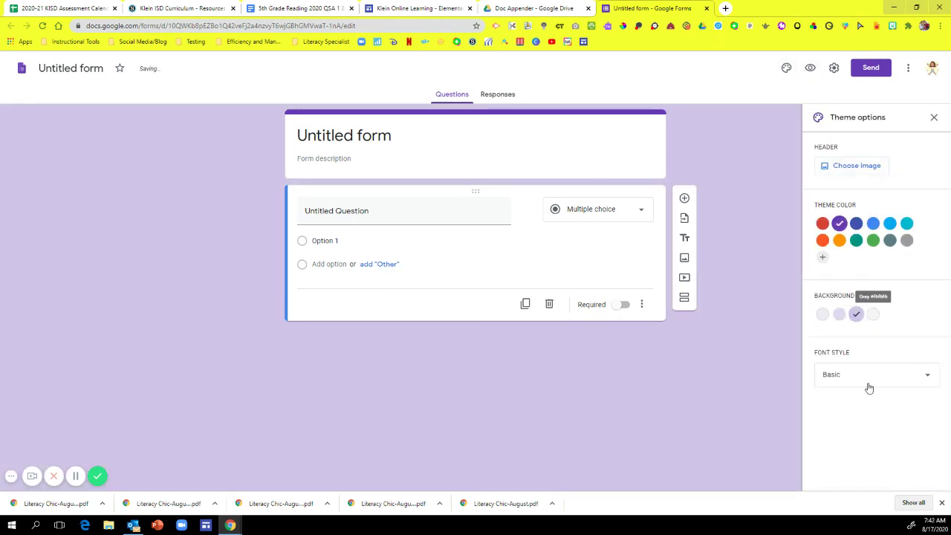
{"action": "left_click", "coordinate": [866, 385]}
{"action": "left_click", "coordinate": [756, 385]}
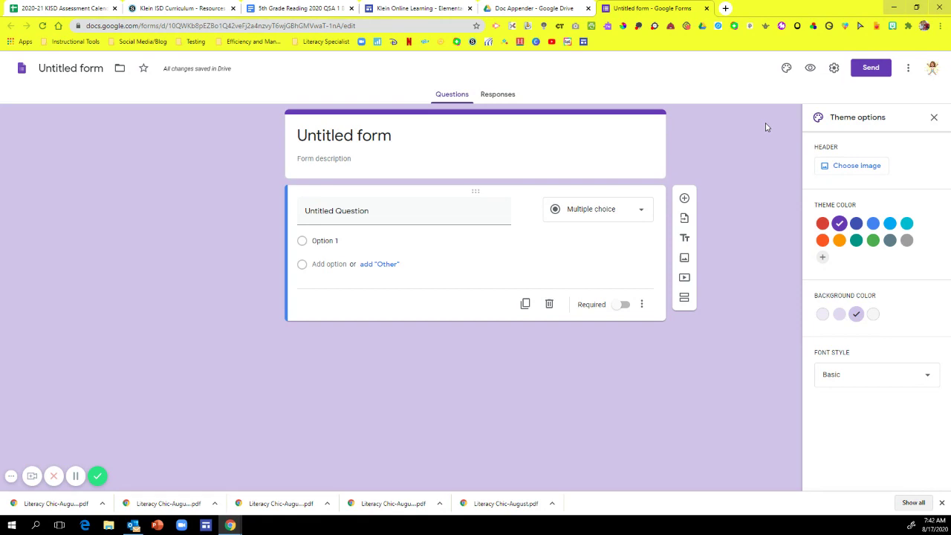
Title the form 'Readers Response', correcting the misspelling
{"action": "left_click", "coordinate": [361, 136]}
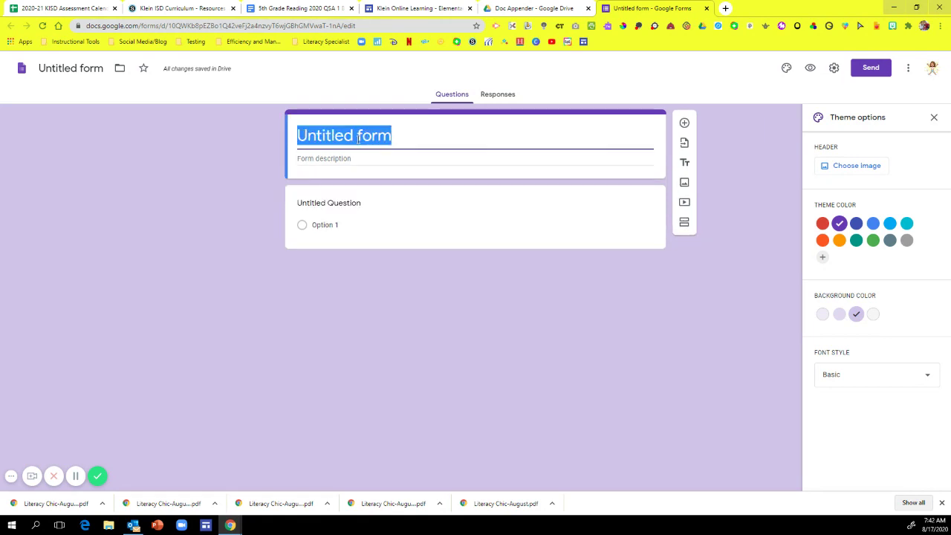
{"action": "type", "text": "Reader"}
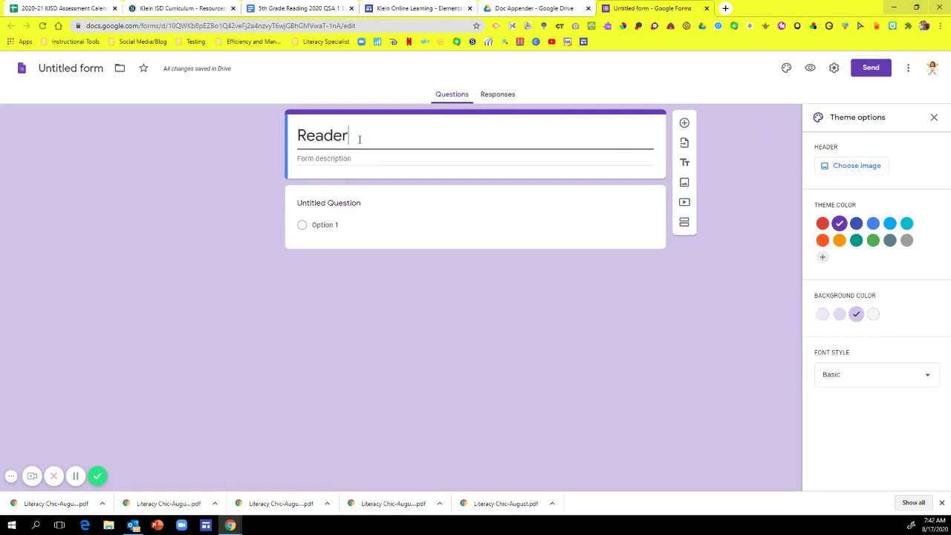
{"action": "type", "text": "s Responce"}
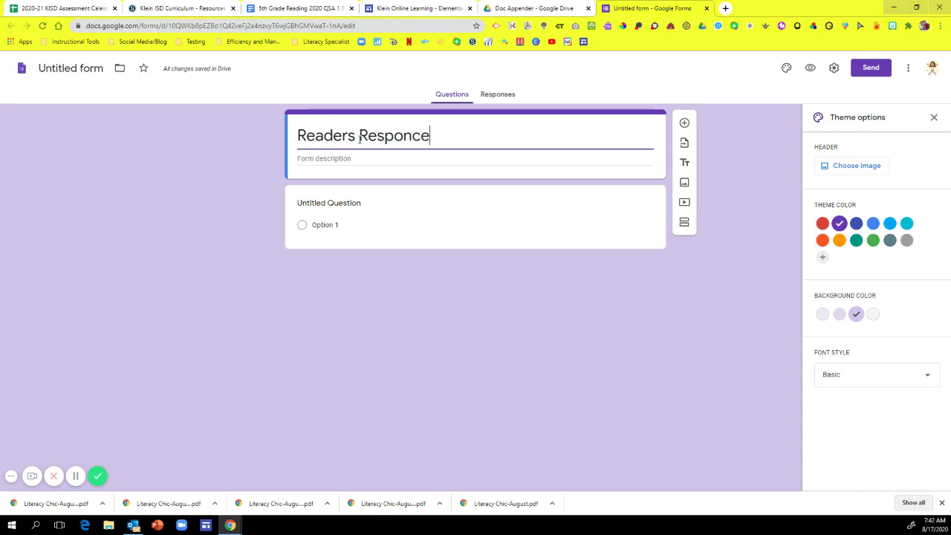
{"action": "left_click", "coordinate": [514, 229]}
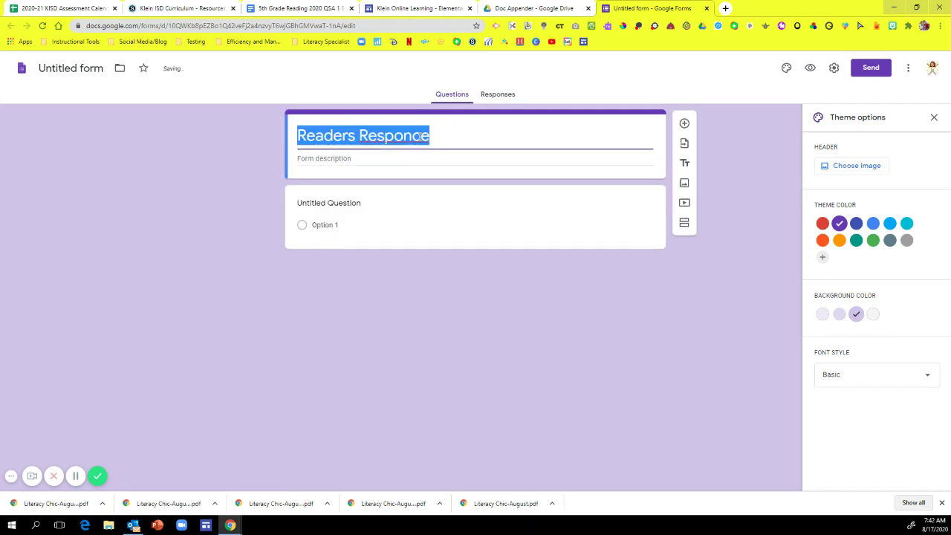
{"action": "type", "text": "Respon"}
{"action": "key", "text": "BackSpace"}
{"action": "key", "text": "BackSpace"}
{"action": "key", "text": "BackSpace"}
{"action": "key", "text": "BackSpace"}
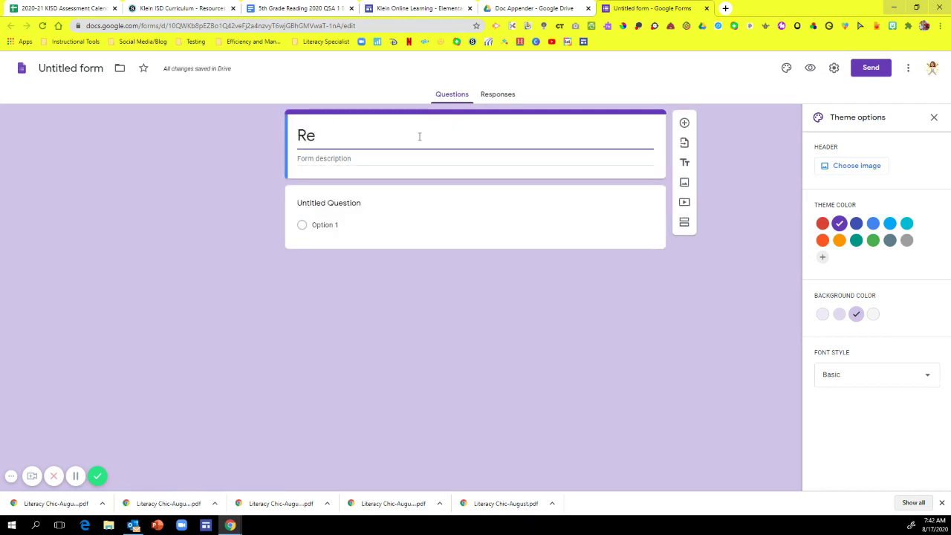
{"action": "type", "text": "eadd"}
{"action": "key", "text": "BackSpace"}
{"action": "type", "text": "ers Response"}
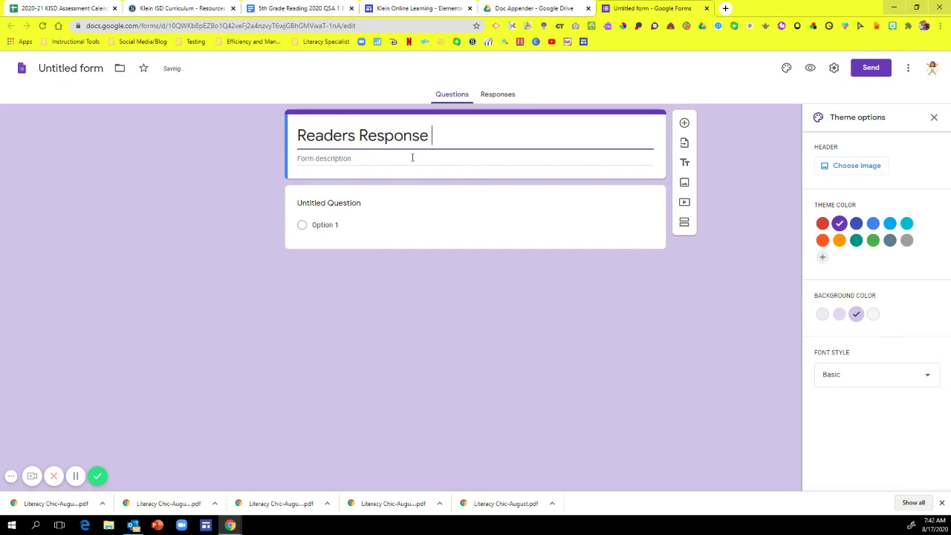
Add the form description 'Answer the discussion question below'
{"action": "left_click", "coordinate": [412, 157]}
{"action": "type", "text": "Answer the"}
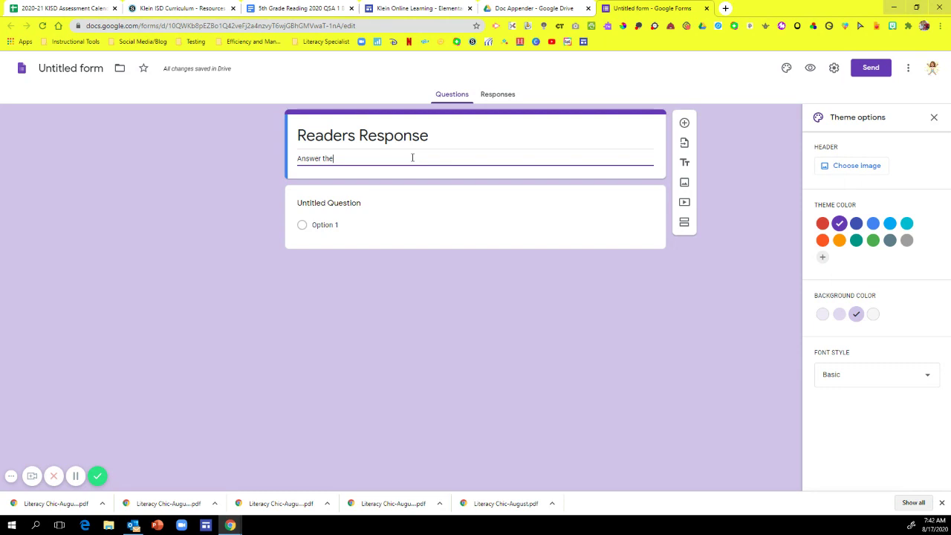
{"action": "type", "text": " discussion quest"}
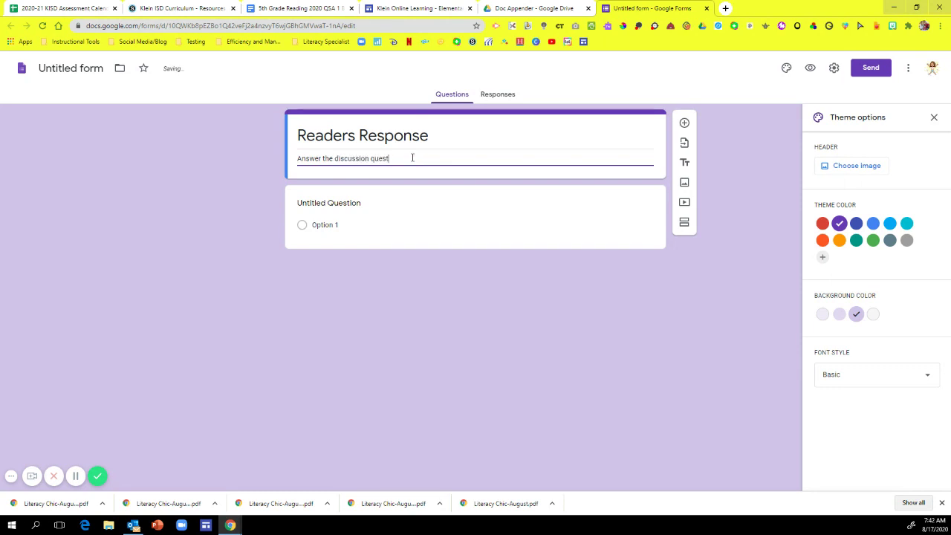
{"action": "type", "text": "ion below"}
{"action": "left_click", "coordinate": [421, 205]}
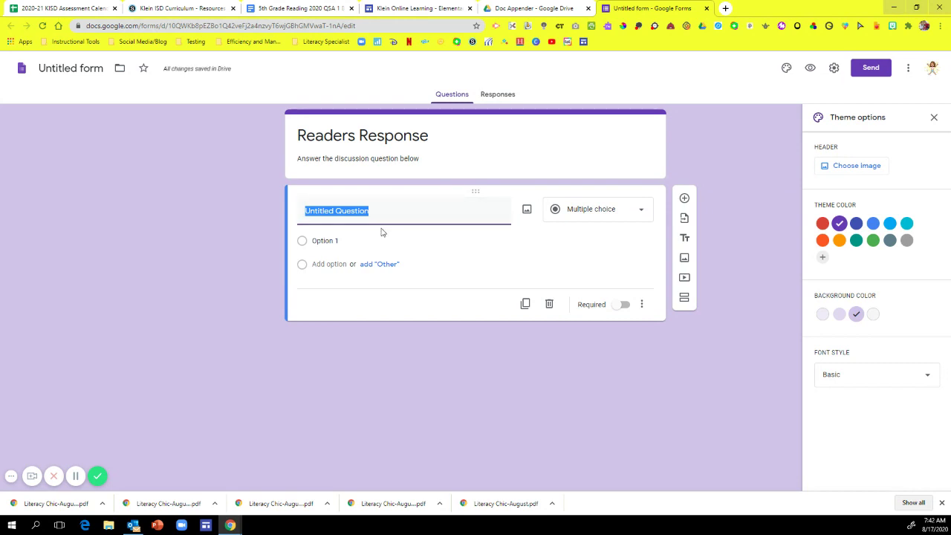
Make question one a required 'Name' checkboxes question with both students' names as options
{"action": "type", "text": "Name"}
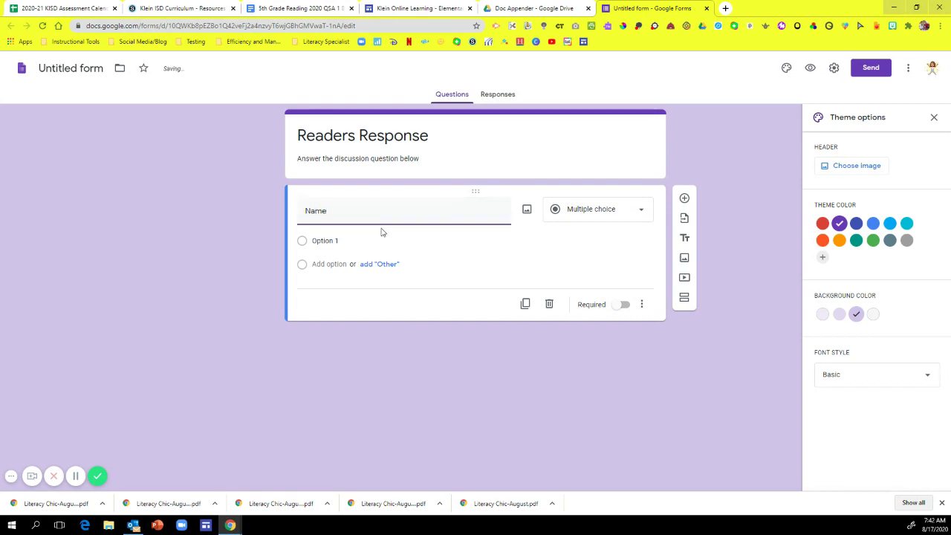
{"action": "left_click", "coordinate": [600, 210]}
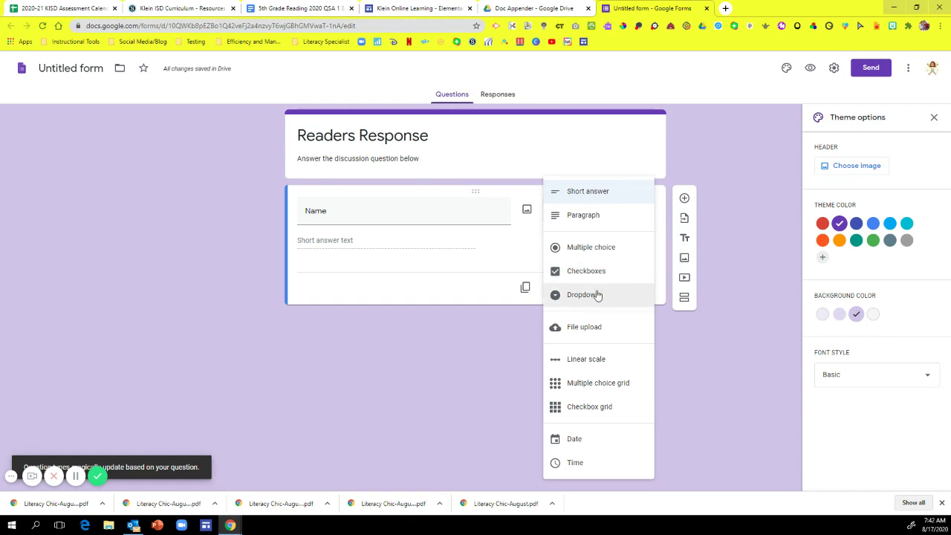
{"action": "left_click", "coordinate": [596, 271]}
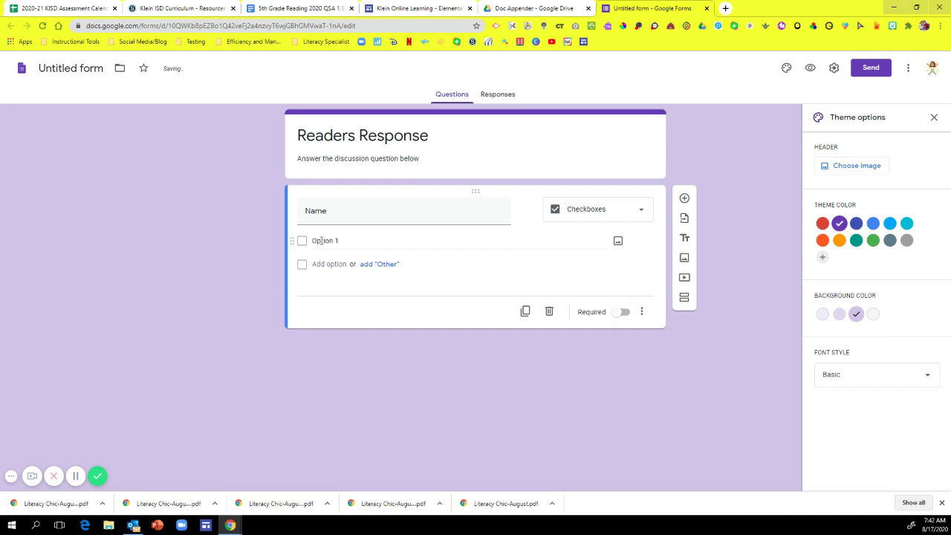
{"action": "left_click", "coordinate": [320, 240]}
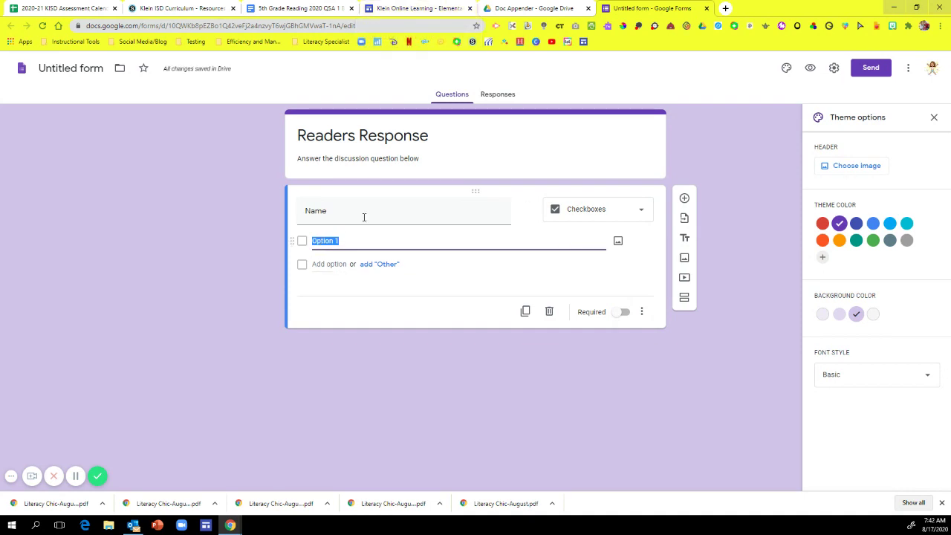
{"action": "left_click", "coordinate": [532, 8]}
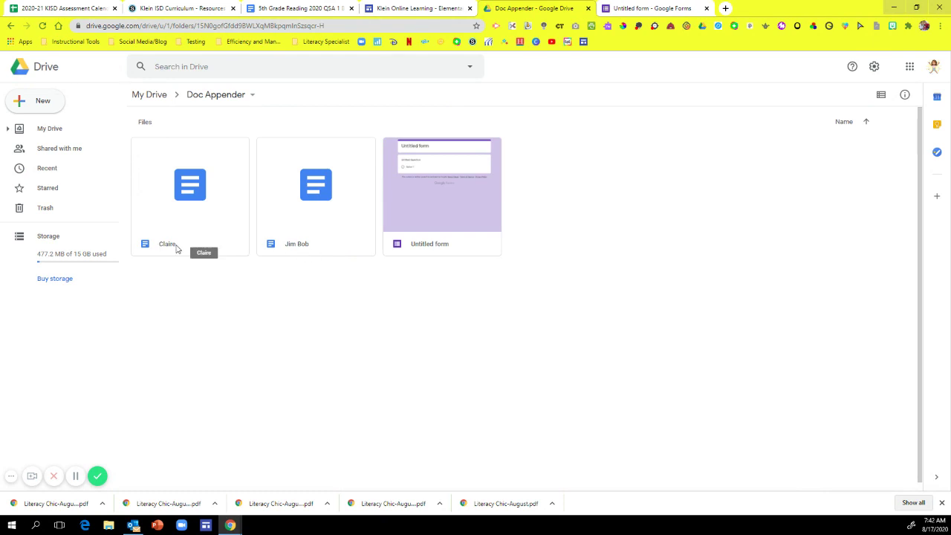
{"action": "key", "text": "ctrl+Tab"}
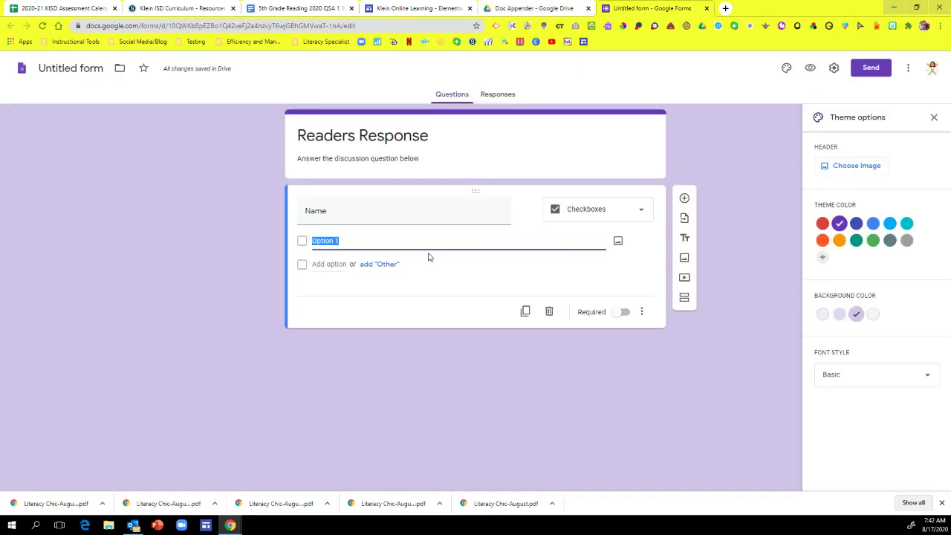
{"action": "key", "text": "BackSpace"}
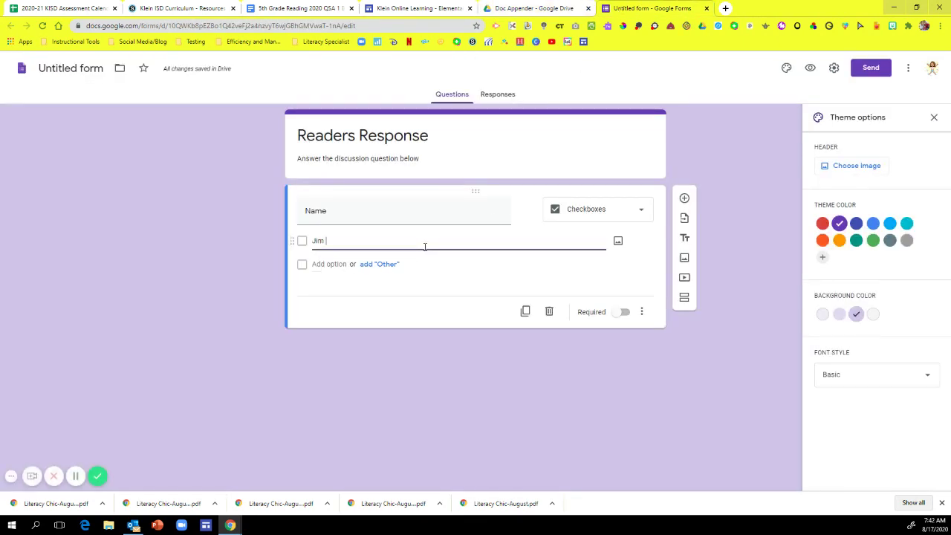
{"action": "left_click", "coordinate": [344, 265]}
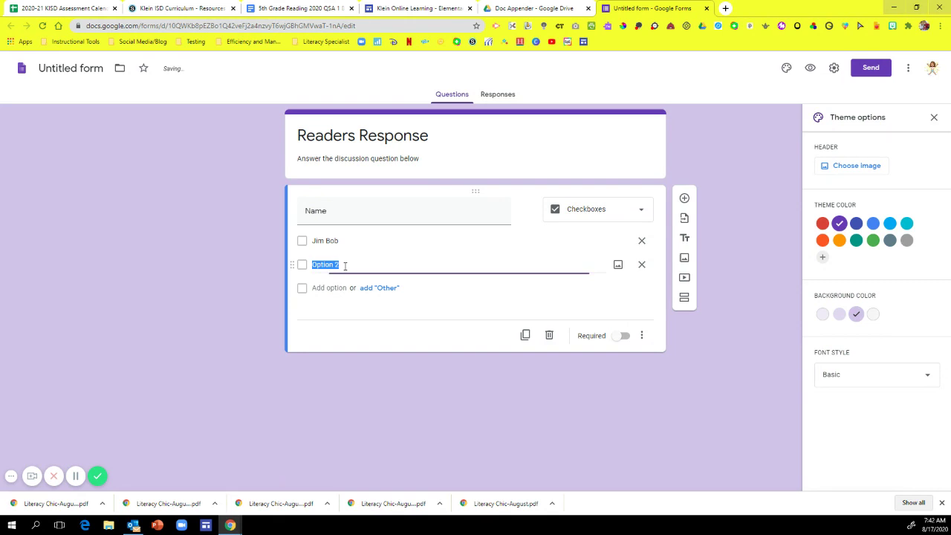
{"action": "type", "text": "Claire"}
{"action": "left_click", "coordinate": [616, 337]}
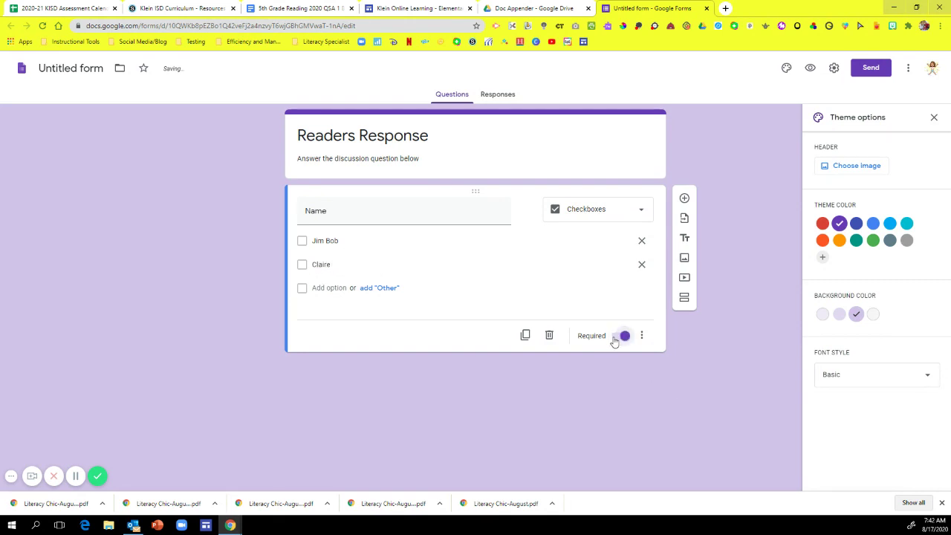
Duplicate the Name question, retitle the copy 'Date', and change its type to Date
{"action": "left_click", "coordinate": [525, 337]}
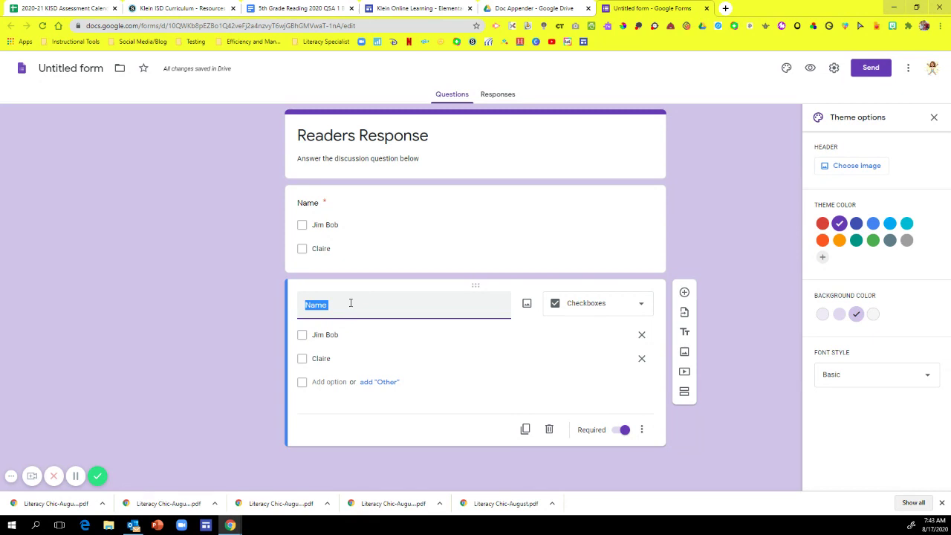
{"action": "type", "text": "Date"}
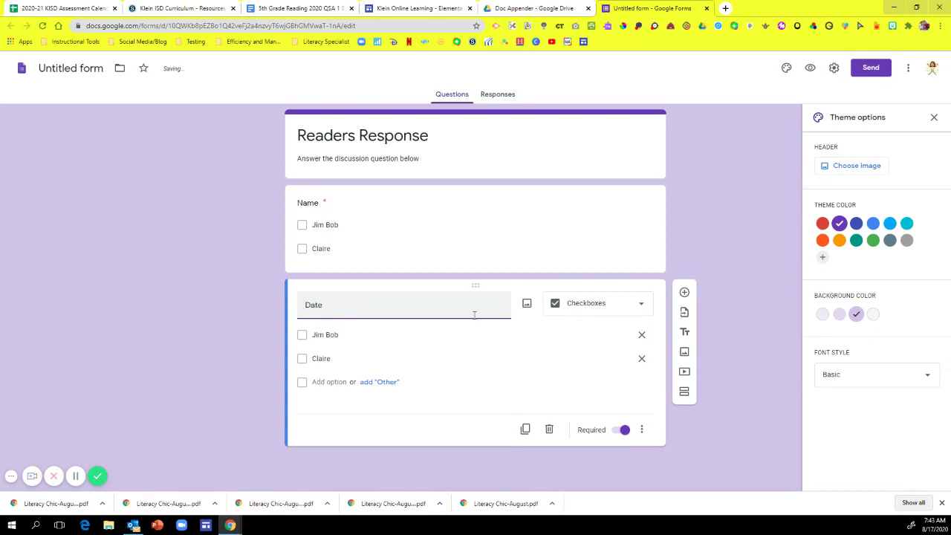
{"action": "left_click", "coordinate": [640, 305]}
{"action": "left_click", "coordinate": [589, 438]}
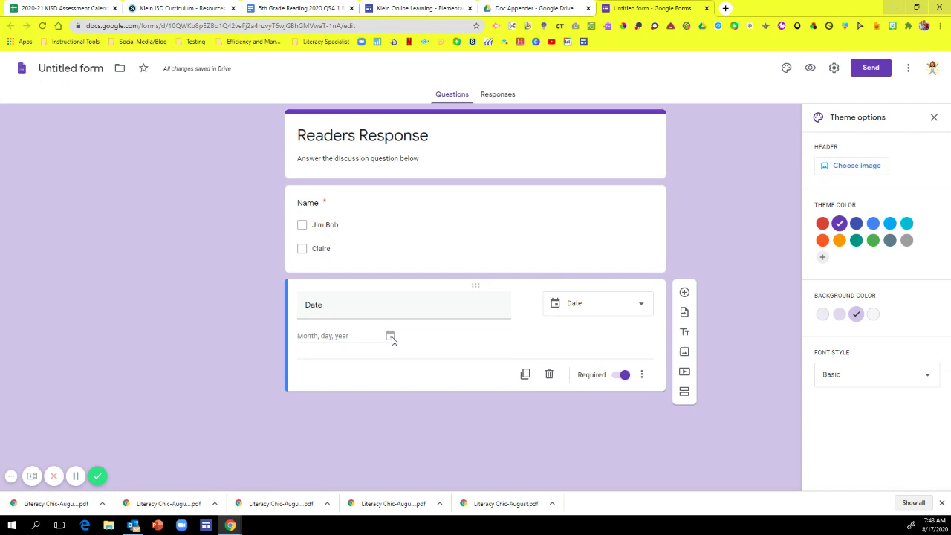
Add a required question 'Write a summary about the story you are reading independently.'
{"action": "left_click", "coordinate": [684, 292]}
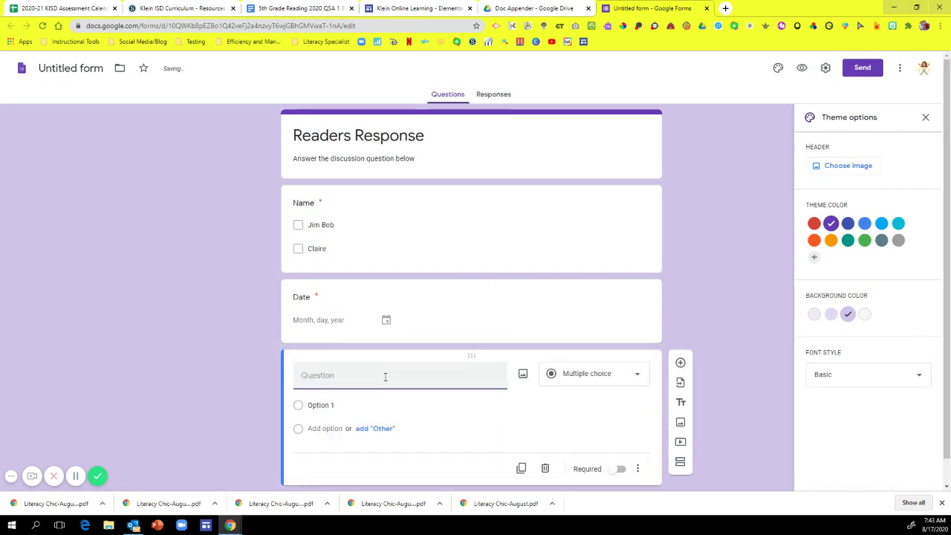
{"action": "type", "text": "Wri"}
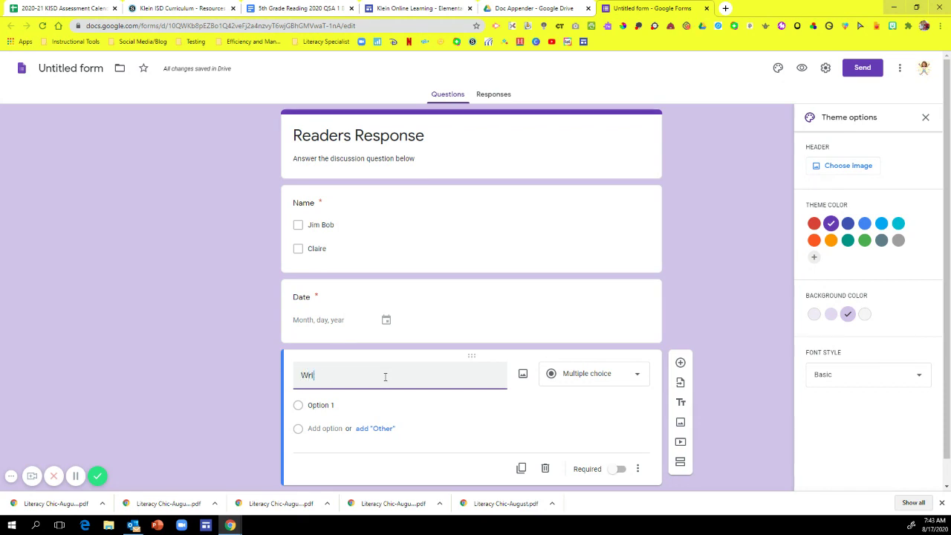
{"action": "type", "text": "te a summary about the story ay"}
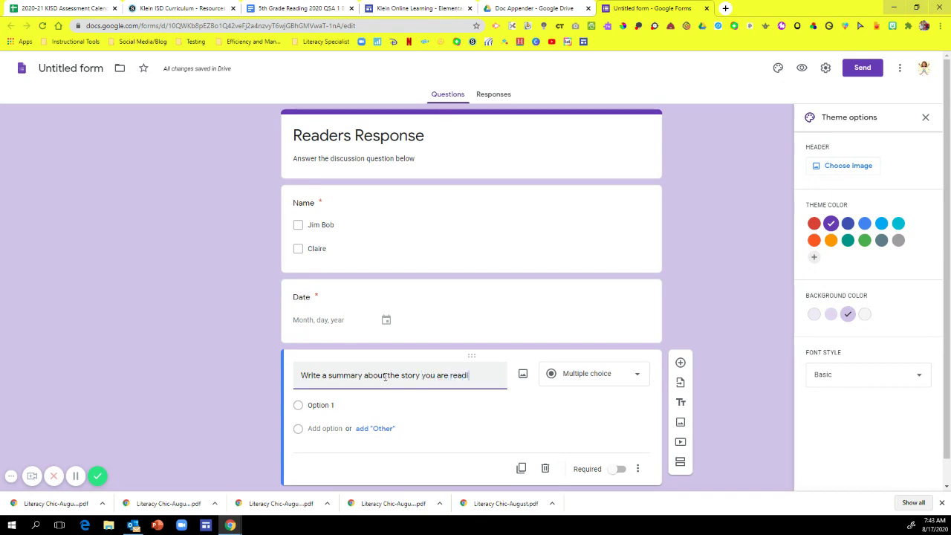
{"action": "type", "text": "dependently."}
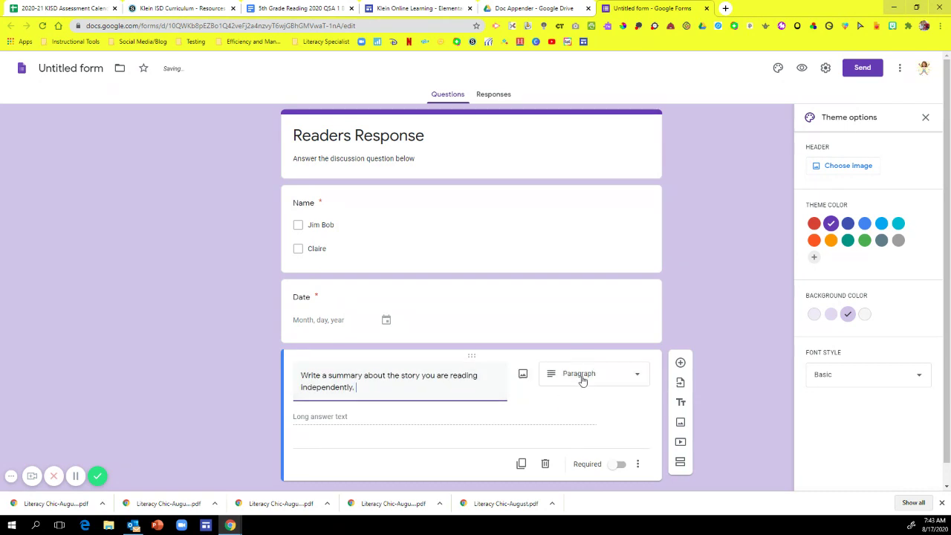
{"action": "left_click", "coordinate": [615, 465]}
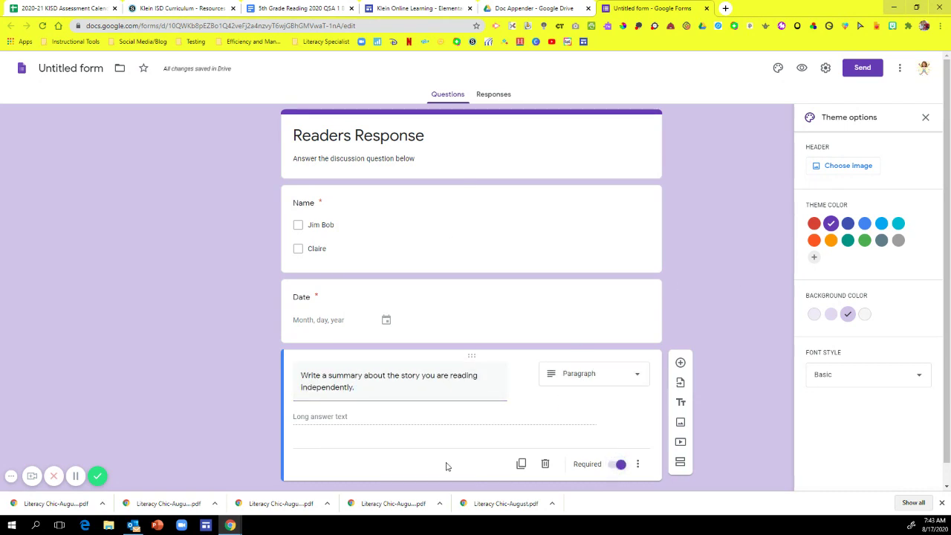
Rename the untitled form to Readers Response and close the theme panel
{"action": "left_click", "coordinate": [69, 65]}
{"action": "left_click", "coordinate": [137, 178]}
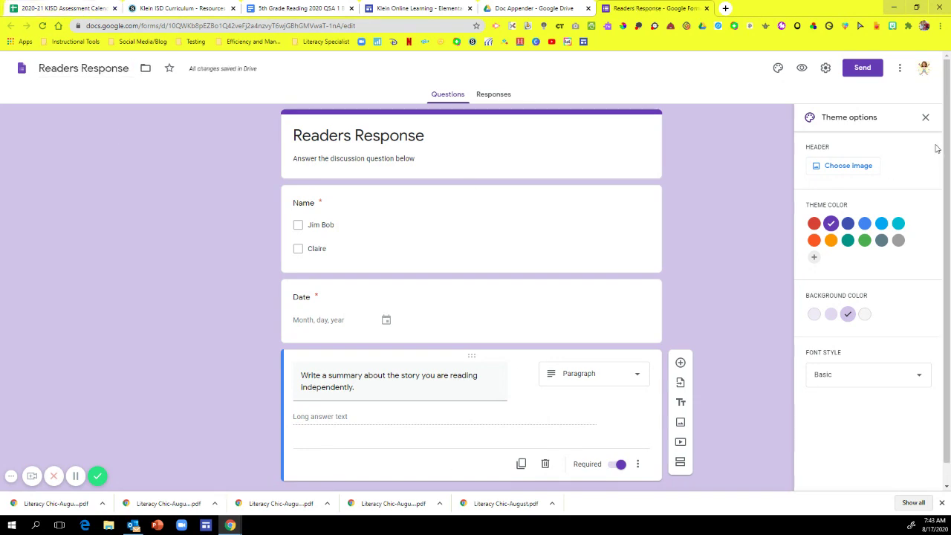
{"action": "left_click", "coordinate": [925, 117]}
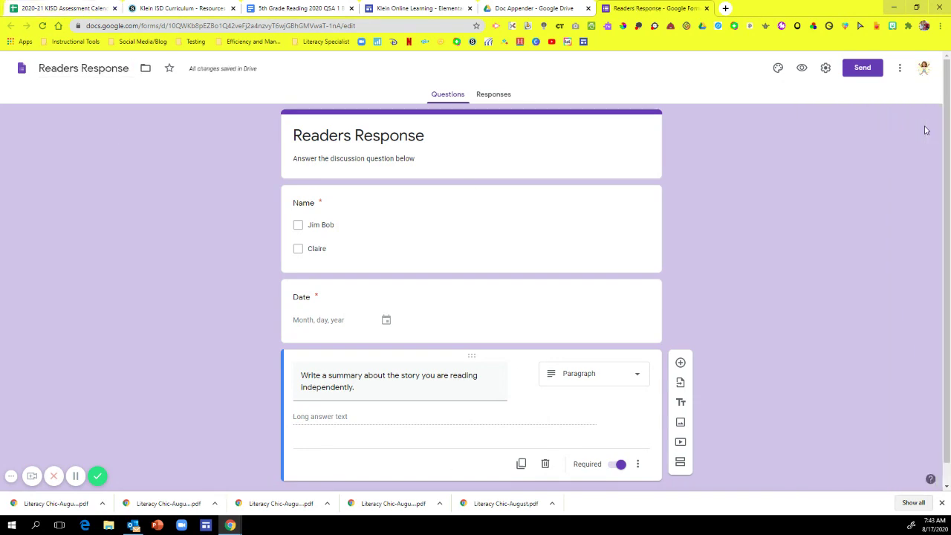
Search the add-ons Marketplace for 'doc appender' and install it, authorizing with the Google account
{"action": "left_click", "coordinate": [904, 70]}
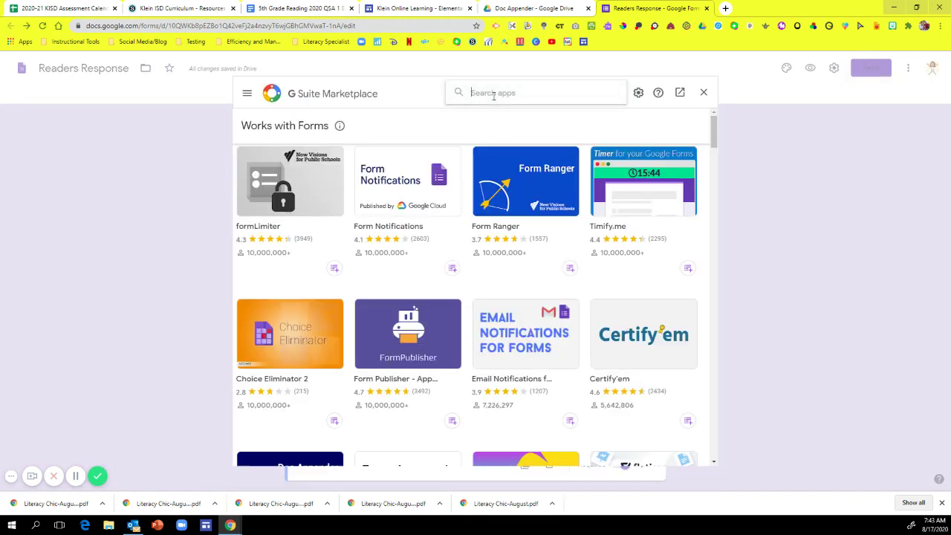
{"action": "type", "text": "doc appen"}
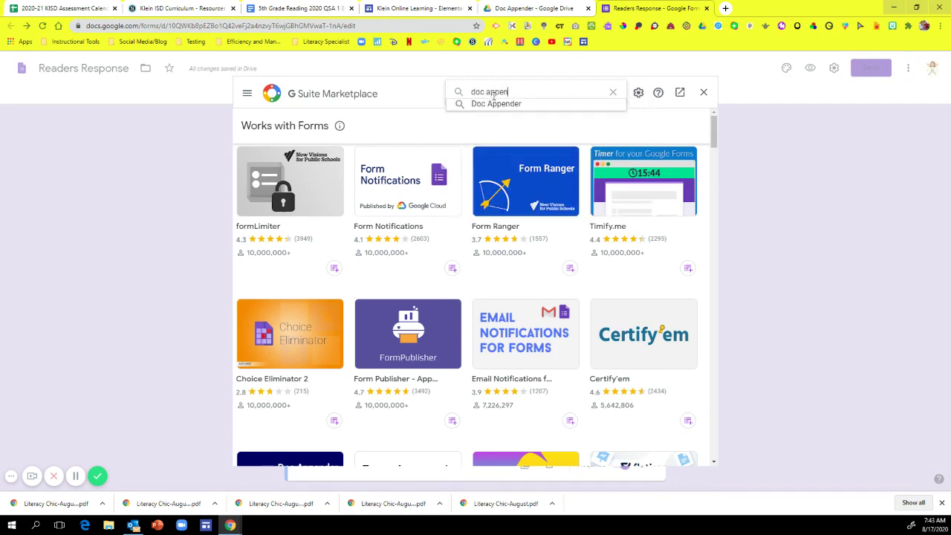
{"action": "type", "text": "ders"}
{"action": "key", "text": "BackSpace"}
{"action": "key", "text": "Return"}
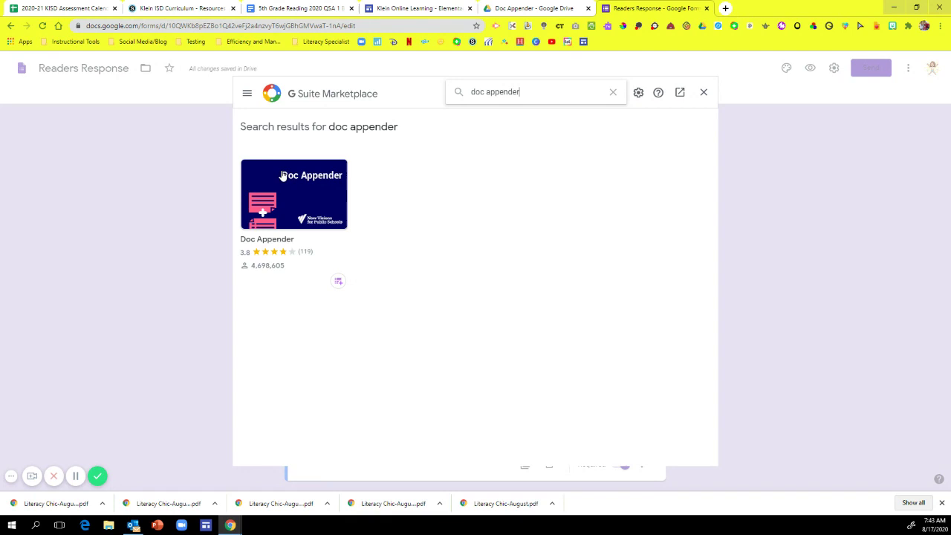
{"action": "mouse_move", "coordinate": [340, 288]}
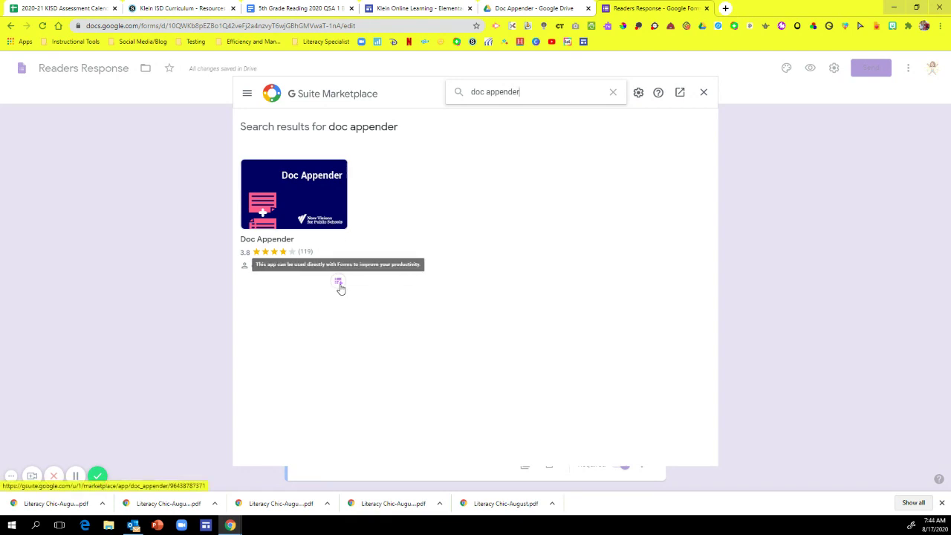
{"action": "left_click", "coordinate": [299, 190]}
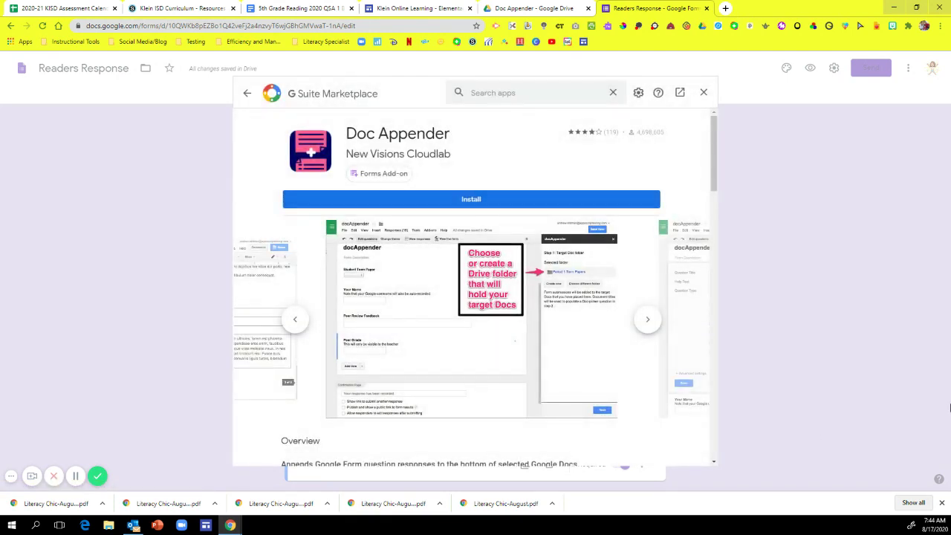
{"action": "left_click", "coordinate": [525, 200]}
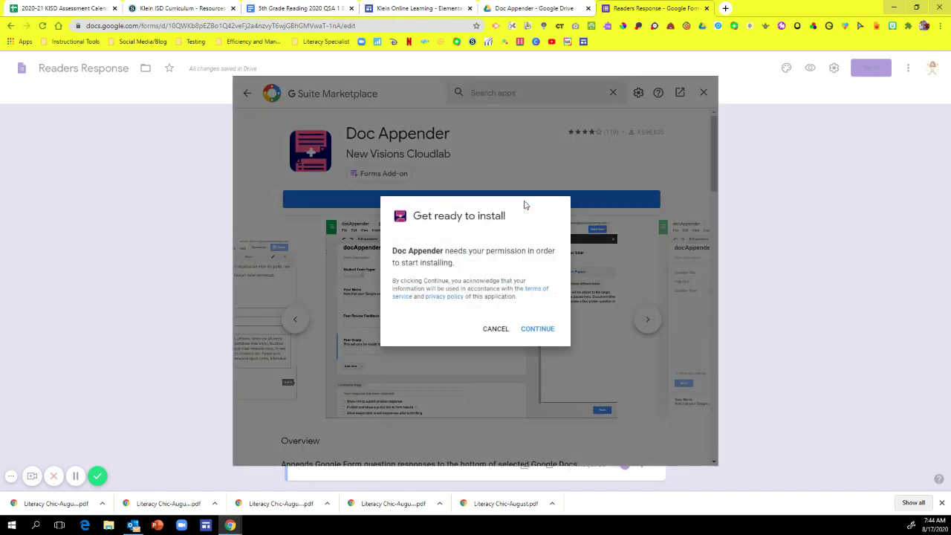
{"action": "left_click", "coordinate": [541, 333]}
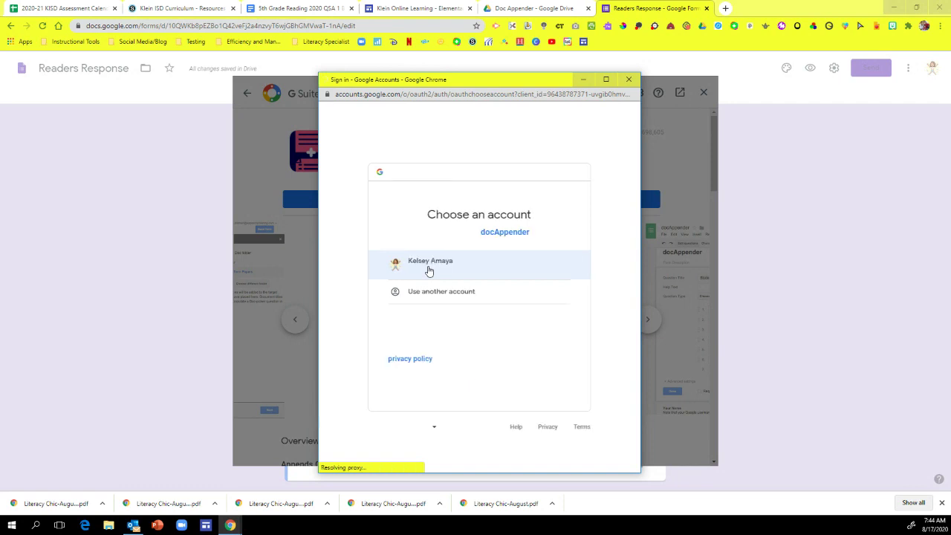
{"action": "left_click", "coordinate": [433, 272]}
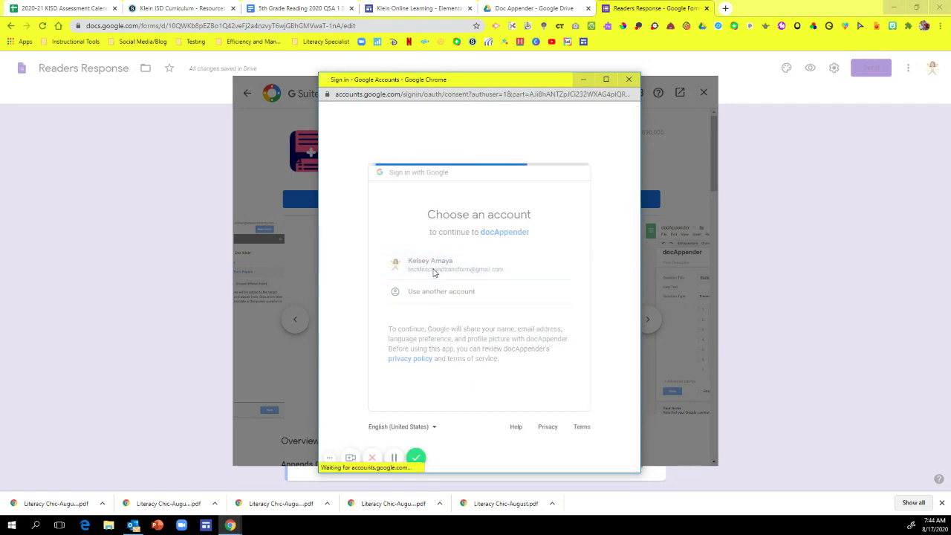
{"action": "scroll", "coordinate": [542, 420], "scroll_direction": "down", "scroll_amount": 3}
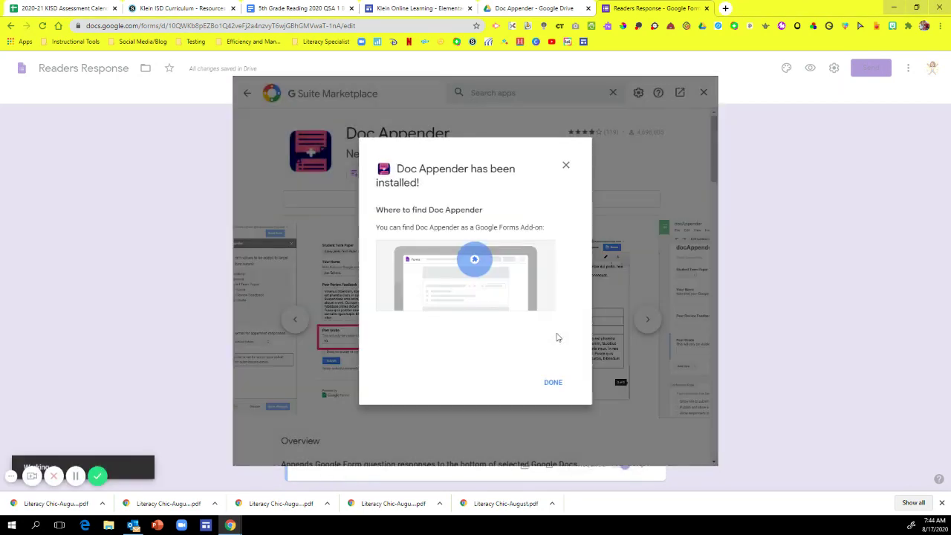
Dismiss the install confirmation, close the Marketplace, and open the Doc Appender sidebar from Add-ons
{"action": "left_click", "coordinate": [552, 381]}
{"action": "left_click", "coordinate": [704, 93]}
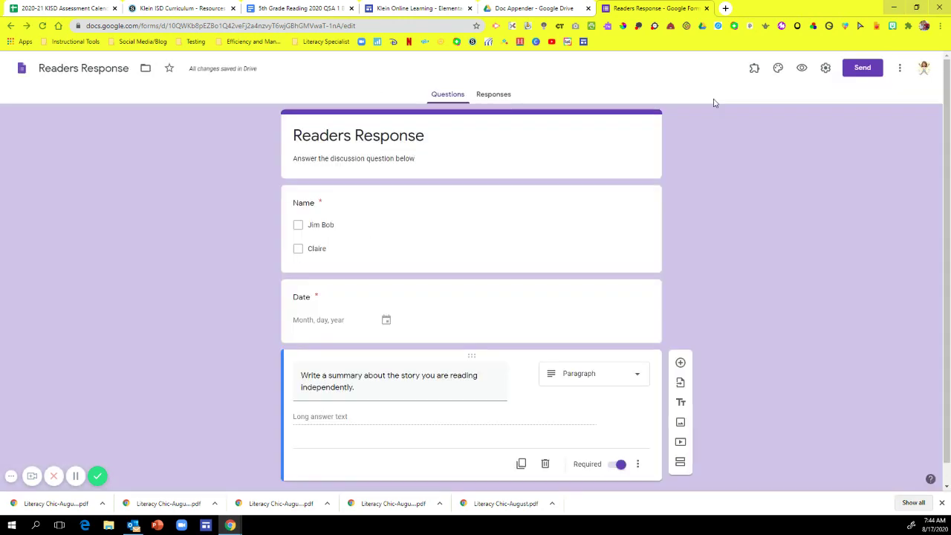
{"action": "left_click", "coordinate": [754, 71]}
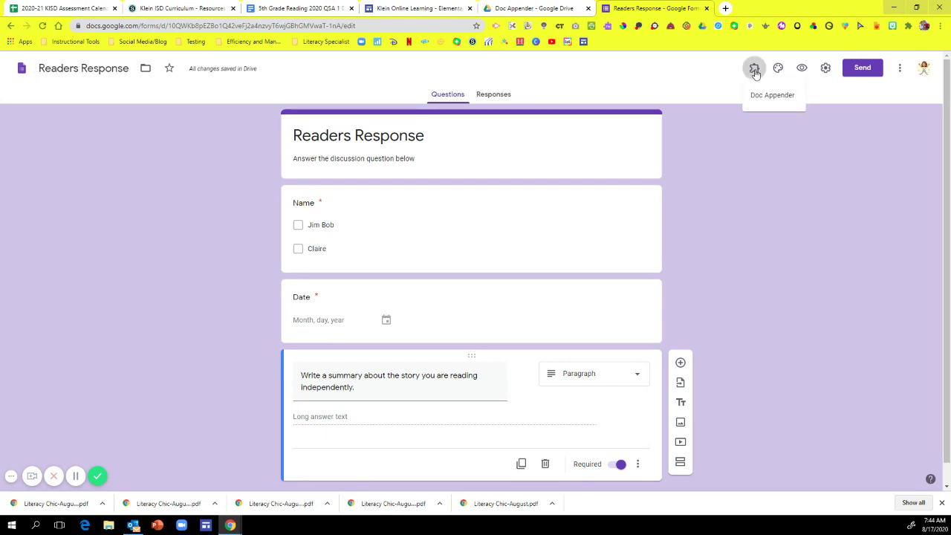
{"action": "left_click", "coordinate": [771, 101]}
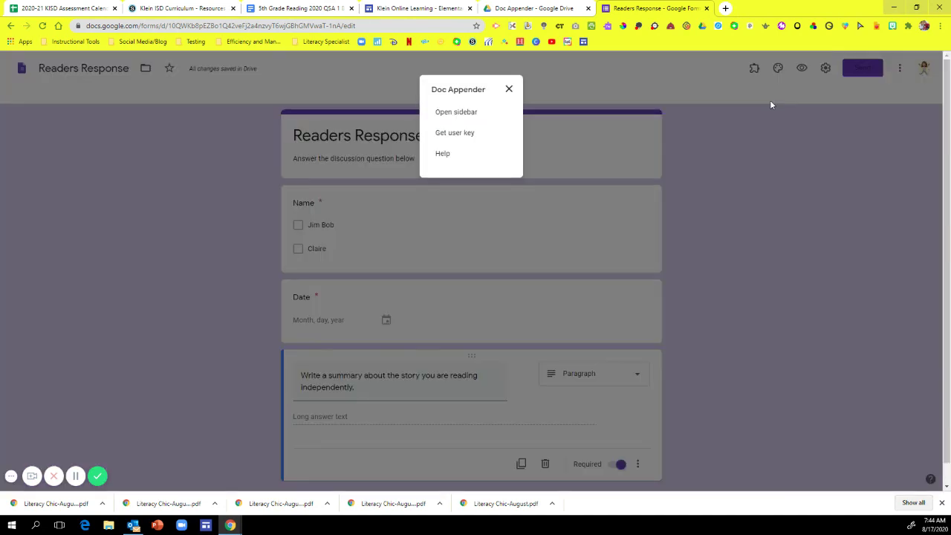
{"action": "left_click", "coordinate": [456, 113]}
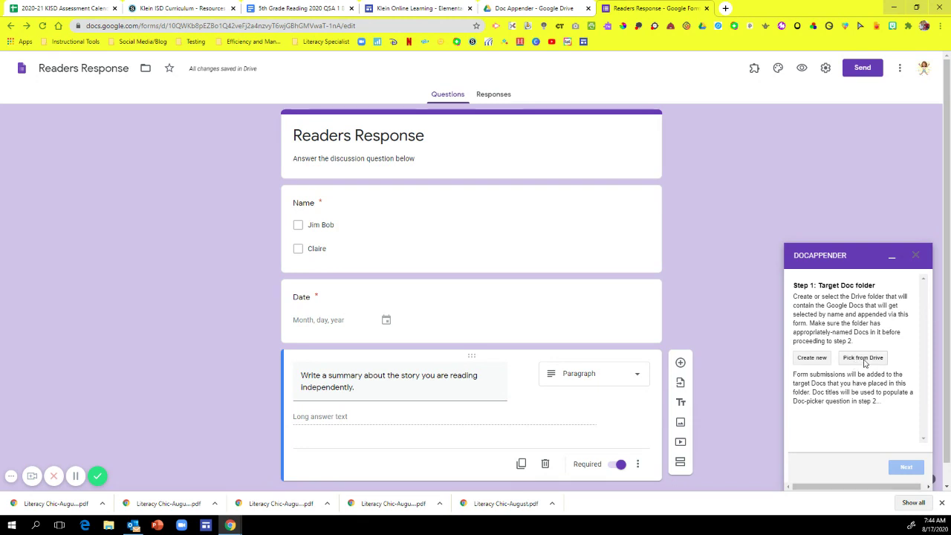
Pick the 'Doc Appender' Drive folder as the add-on's target Doc folder
{"action": "left_click", "coordinate": [864, 362]}
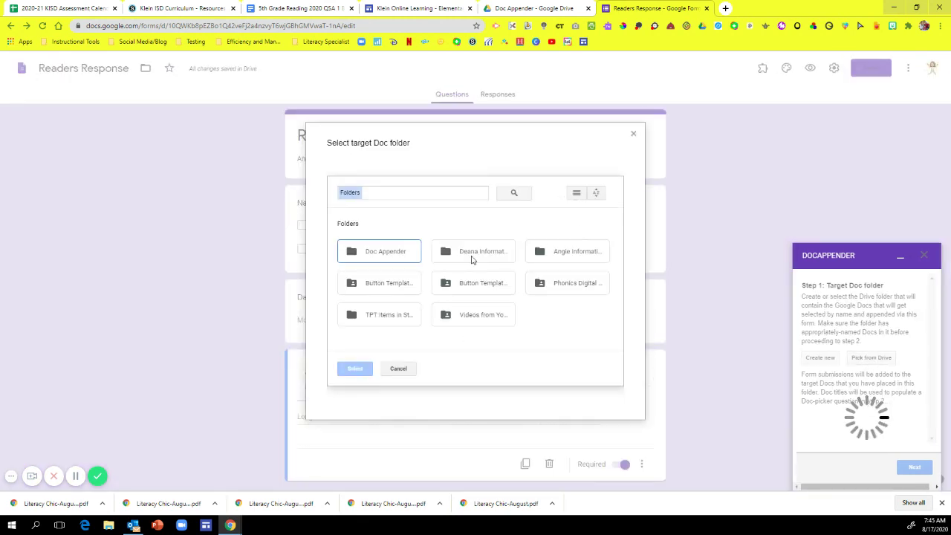
{"action": "left_click", "coordinate": [388, 257]}
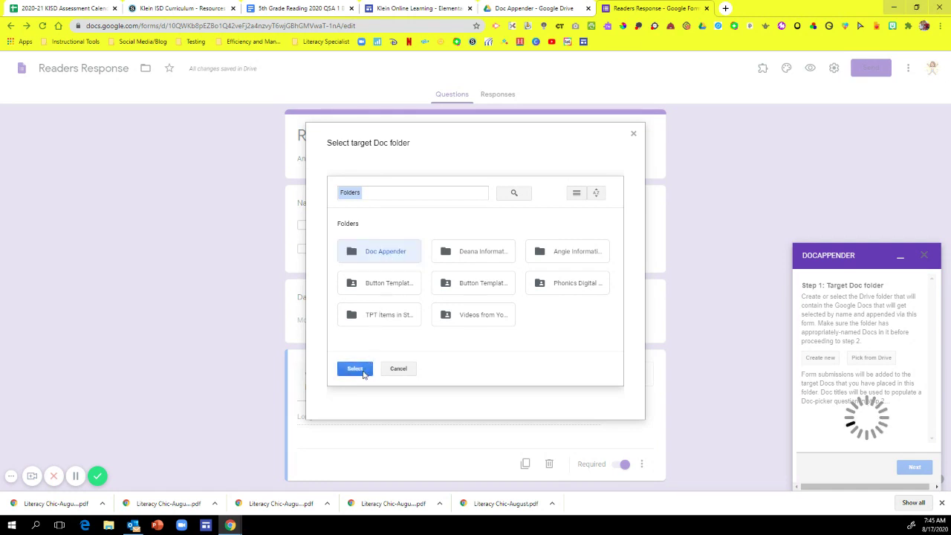
{"action": "left_click", "coordinate": [363, 369]}
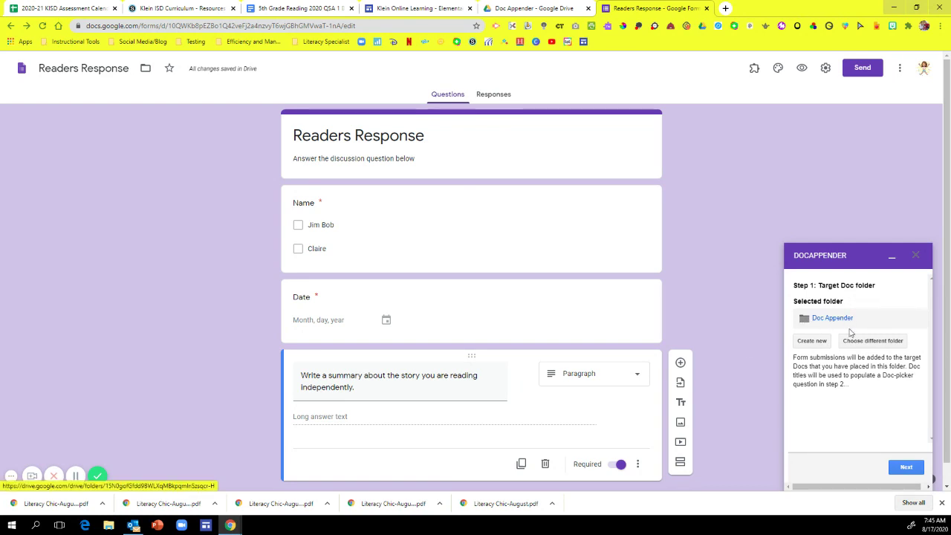
Make Name the doc-picker question and populate its choices with the folder's Doc titles
{"action": "left_click", "coordinate": [905, 467]}
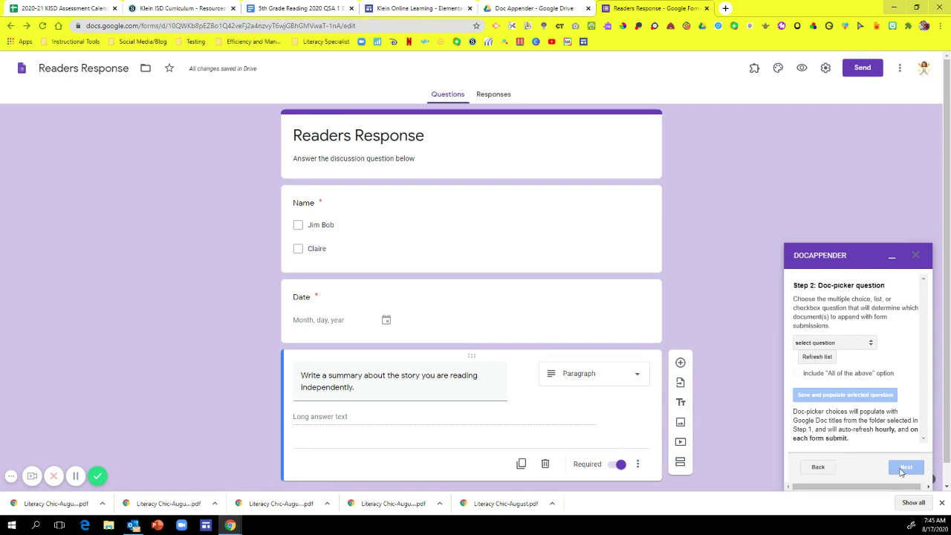
{"action": "left_click", "coordinate": [849, 344]}
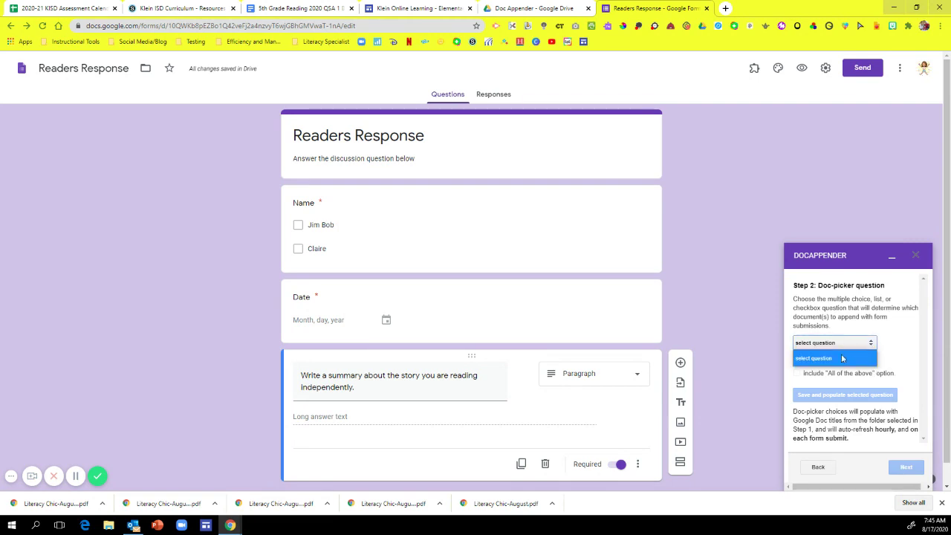
{"action": "left_click", "coordinate": [840, 360]}
{"action": "left_click", "coordinate": [834, 359]}
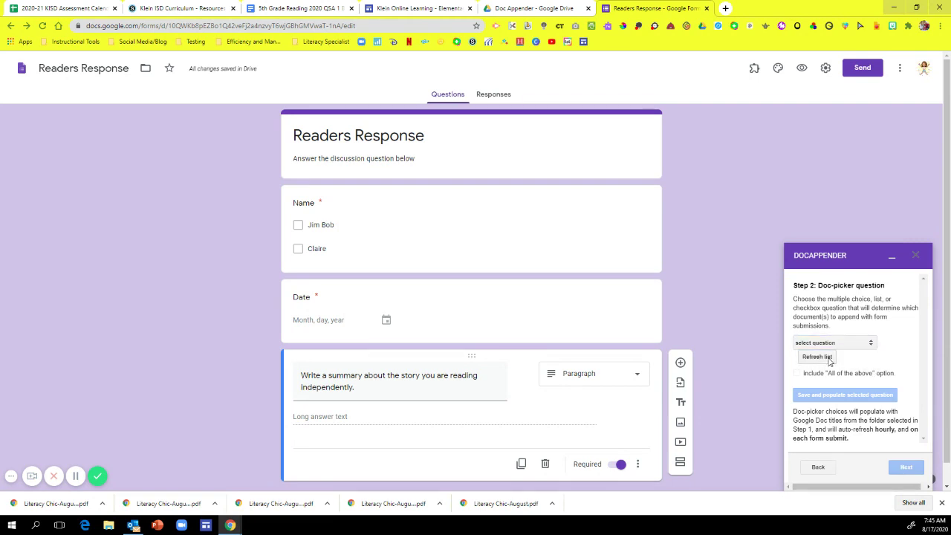
{"action": "left_click", "coordinate": [843, 344]}
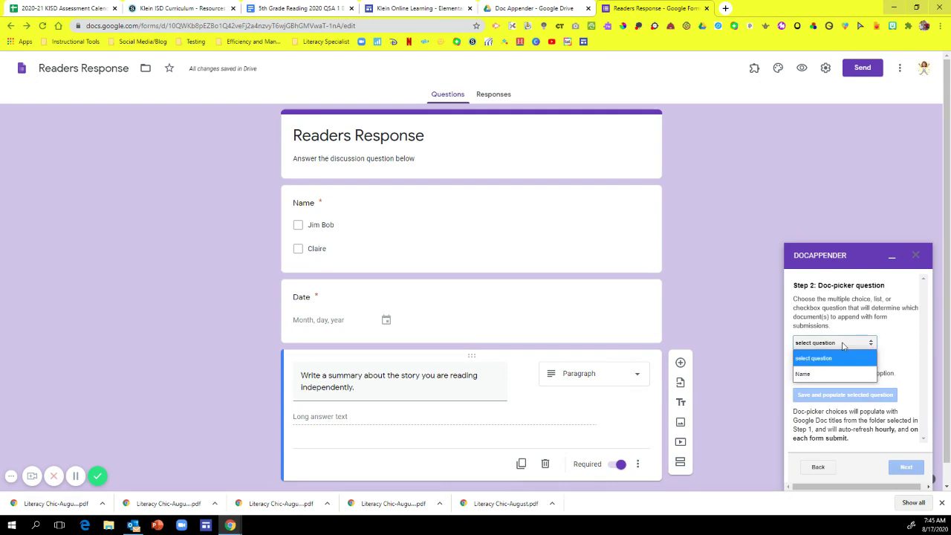
{"action": "left_click", "coordinate": [799, 375]}
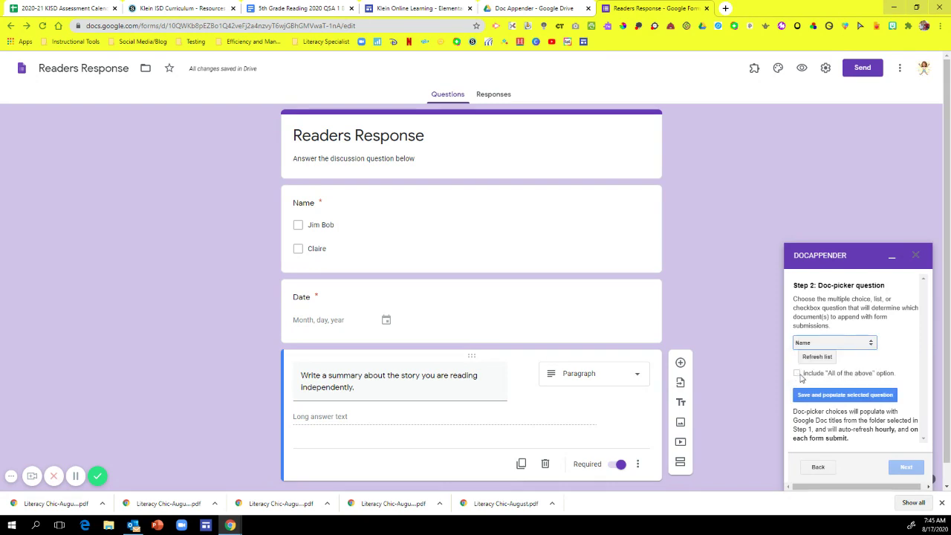
{"action": "left_click", "coordinate": [844, 399]}
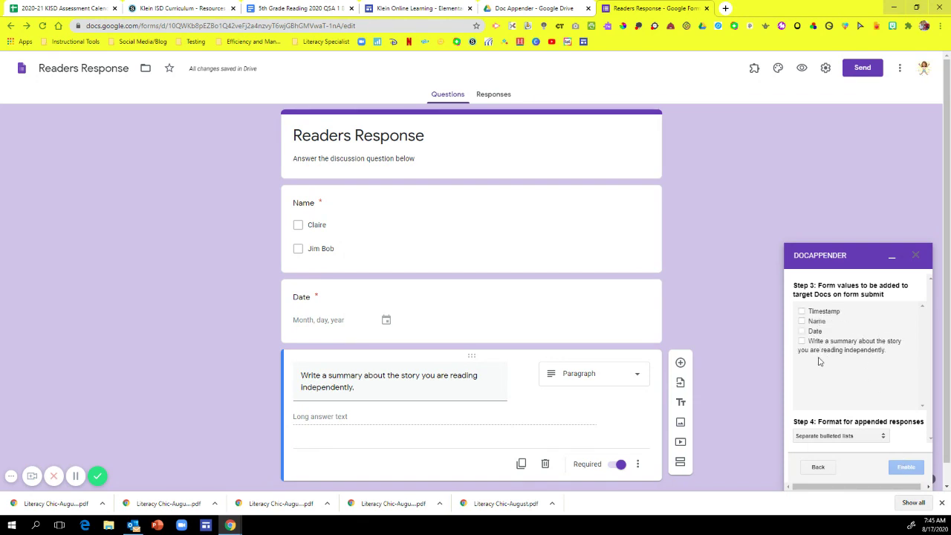
Select Timestamp, Name and Date as form values to append to the Doc
{"action": "left_click", "coordinate": [801, 312]}
{"action": "left_click", "coordinate": [802, 321]}
{"action": "left_click", "coordinate": [801, 331]}
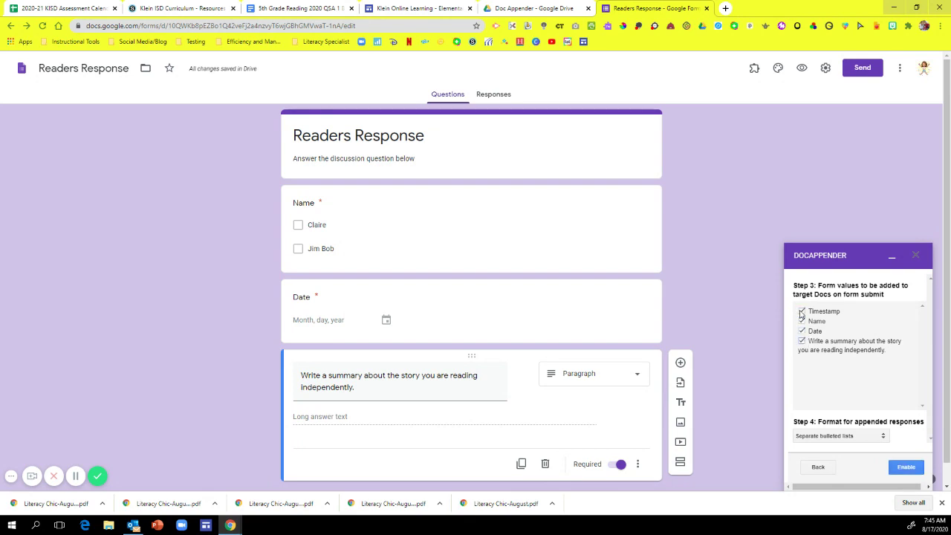
{"action": "left_click", "coordinate": [801, 312]}
{"action": "left_click", "coordinate": [801, 312]}
Keep the Separate bulleted lists format, enable Doc Appender, and close its sidebar
{"action": "left_click", "coordinate": [866, 443]}
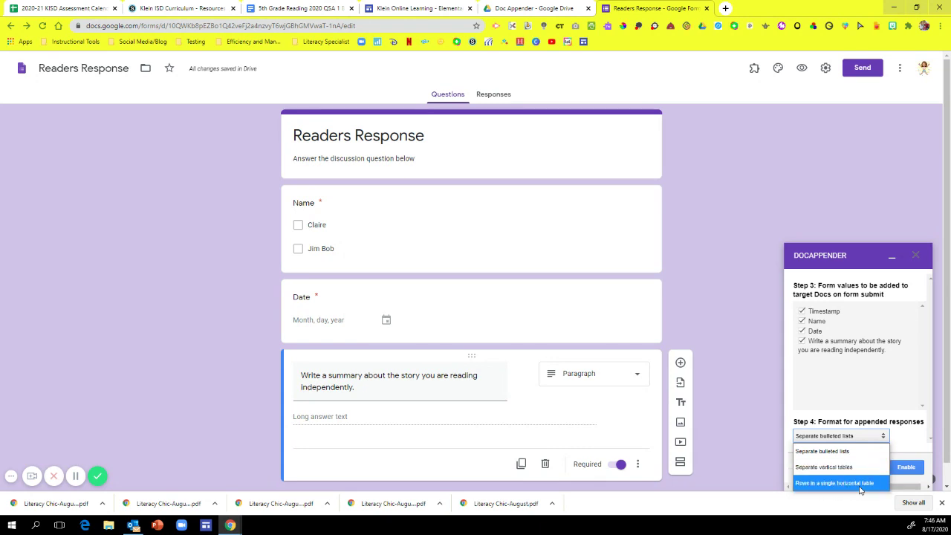
{"action": "left_click", "coordinate": [828, 453]}
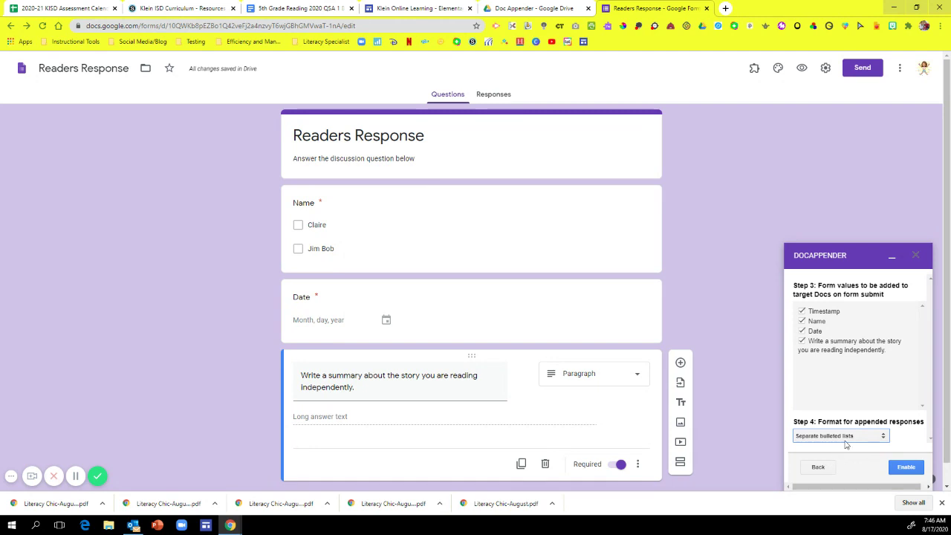
{"action": "left_click", "coordinate": [906, 468]}
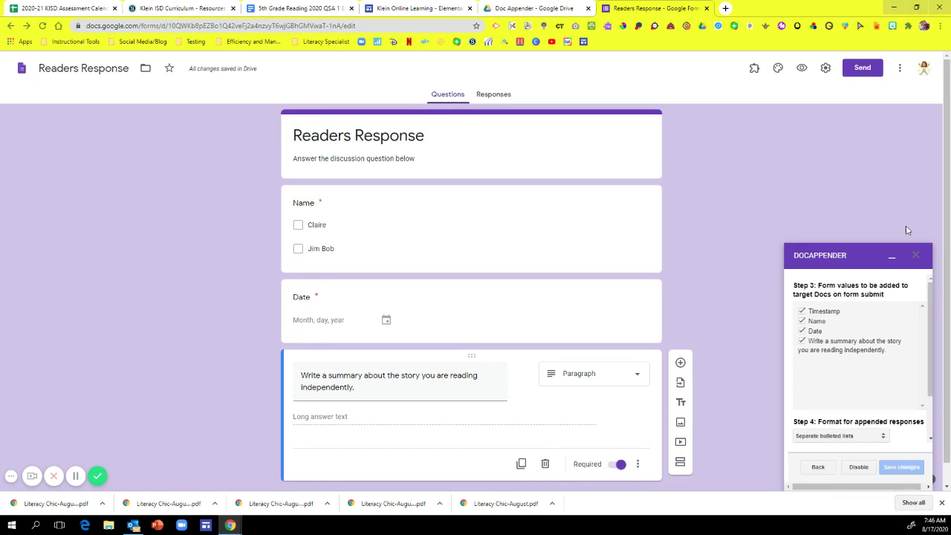
{"action": "left_click", "coordinate": [917, 255]}
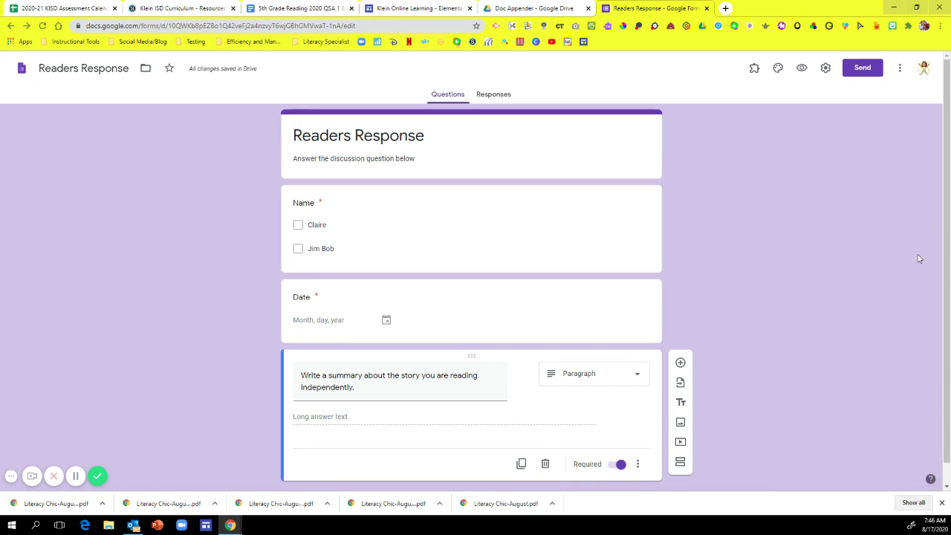
In preview, submit a response for the first student dated August 19, 2020 with summary 'It was great!'
{"action": "left_click", "coordinate": [802, 70]}
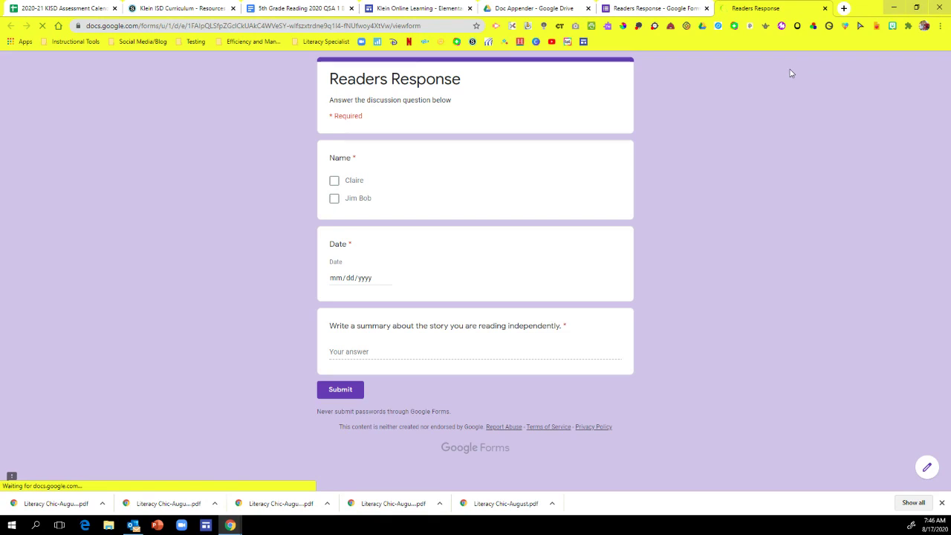
{"action": "left_click", "coordinate": [335, 181]}
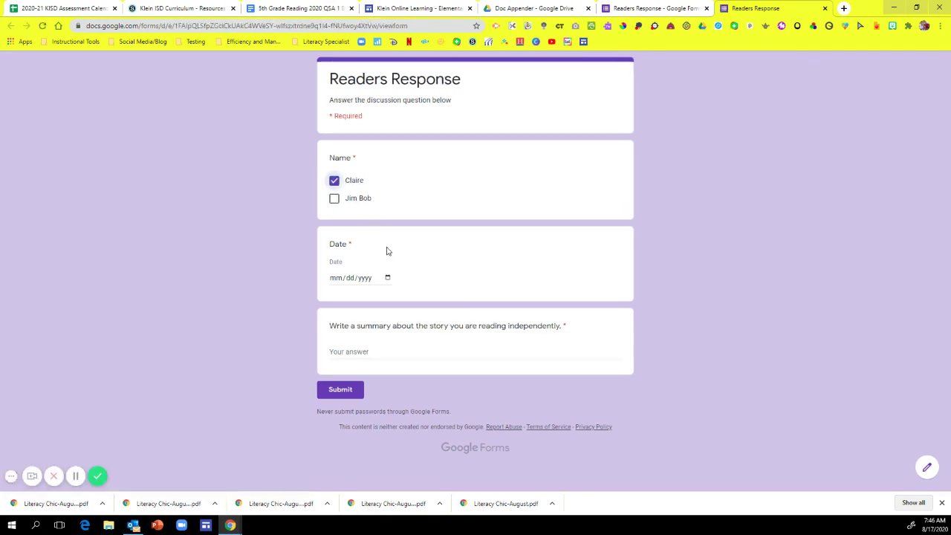
{"action": "left_click", "coordinate": [388, 278]}
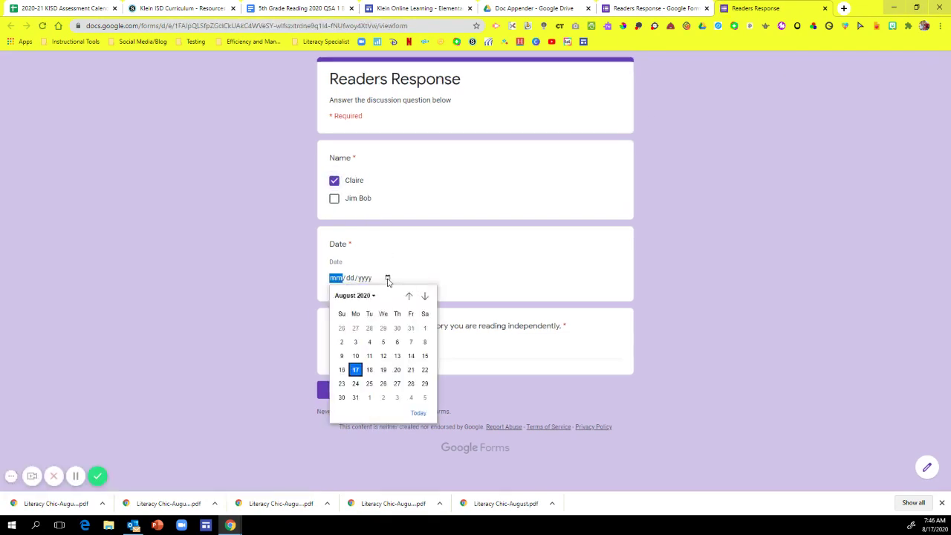
{"action": "left_click", "coordinate": [384, 371]}
{"action": "left_click", "coordinate": [416, 350]}
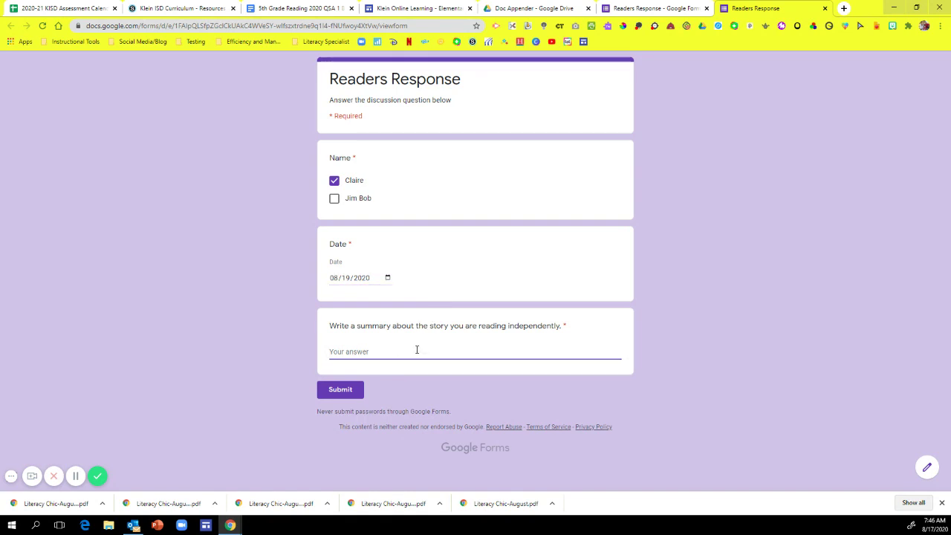
{"action": "type", "text": "It was great!"}
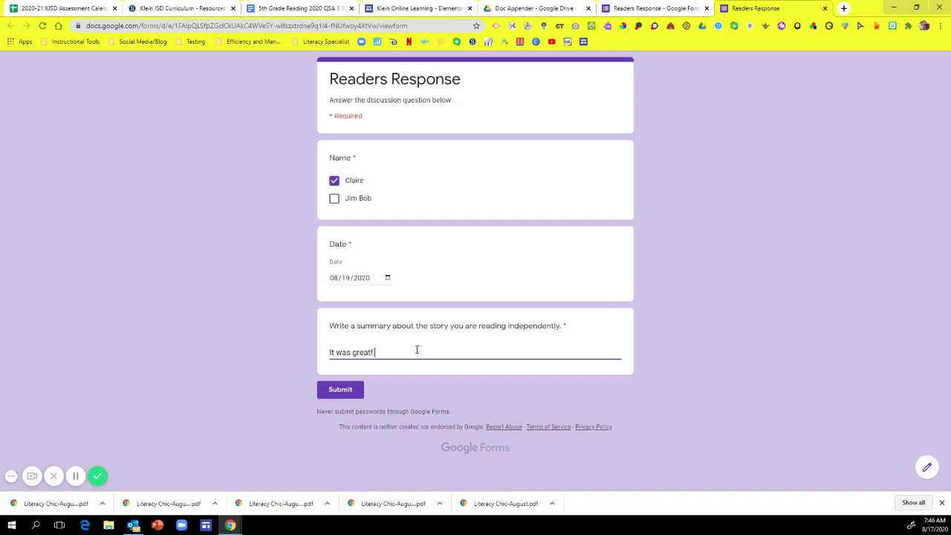
{"action": "left_click", "coordinate": [352, 396]}
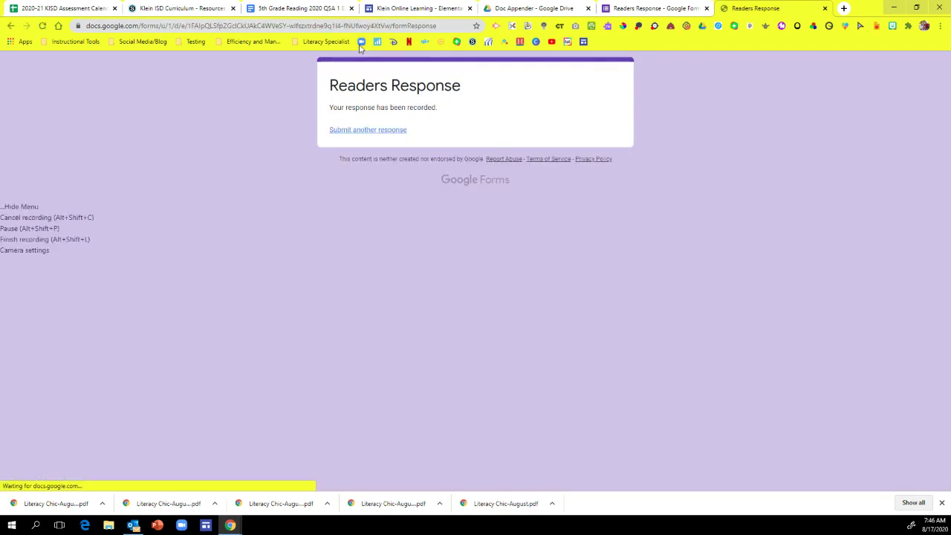
Open the first student's Doc from the Doc Appender Drive folder to check the appended bullets
{"action": "left_click", "coordinate": [536, 9]}
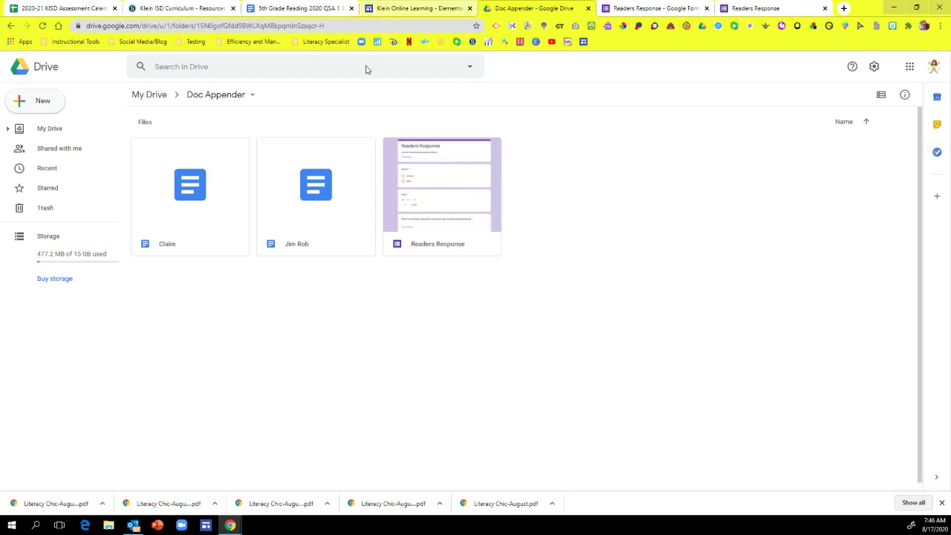
{"action": "left_click", "coordinate": [169, 164]}
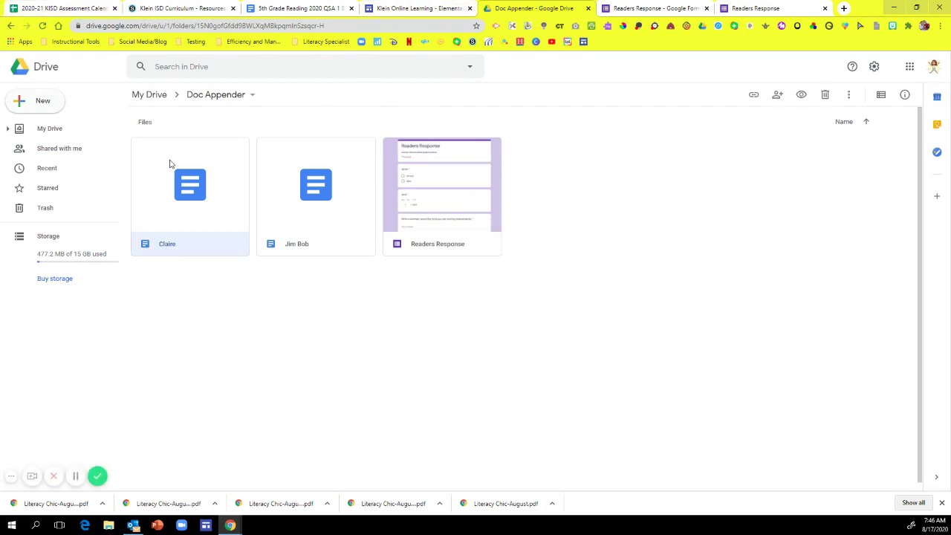
{"action": "double_click", "coordinate": [169, 164]}
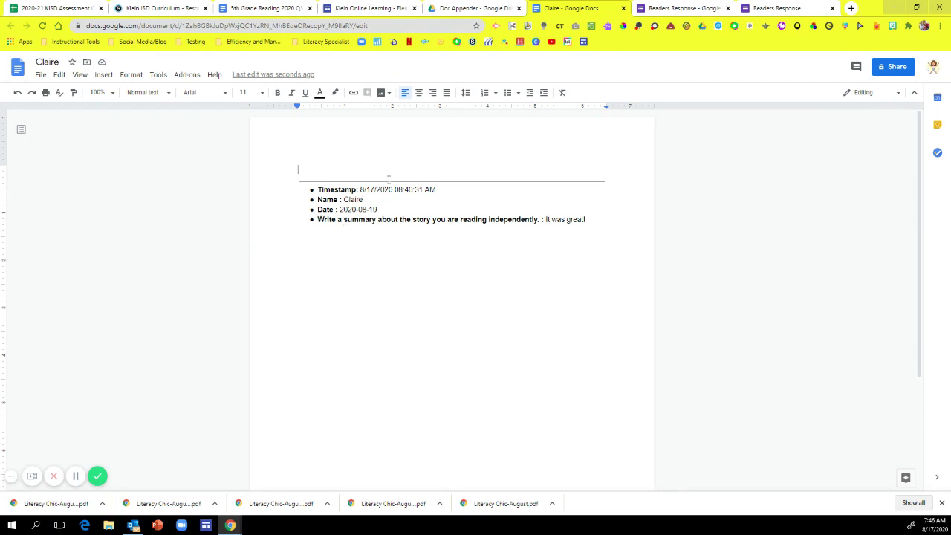
Link responses to a new 'Readers Response (Responses)' spreadsheet, then return to the student's Doc
{"action": "left_click", "coordinate": [667, 8]}
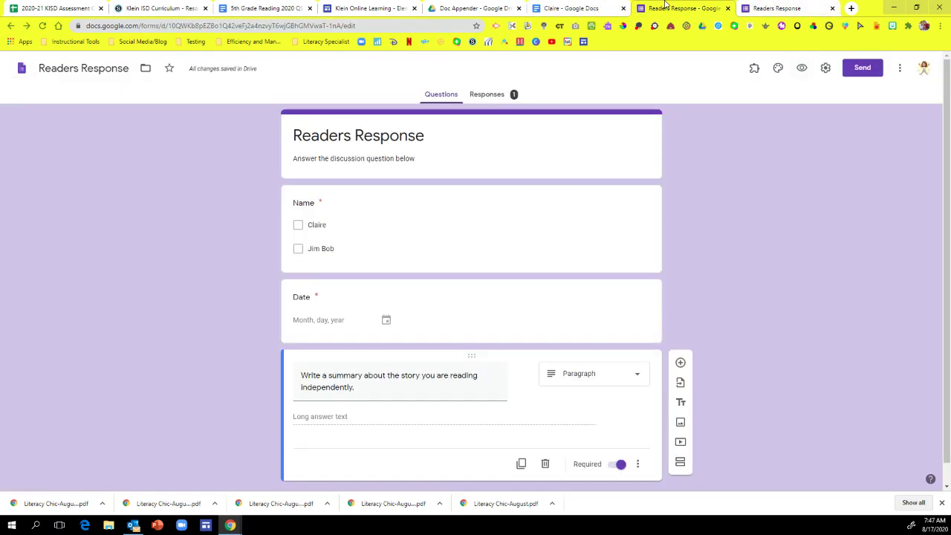
{"action": "left_click", "coordinate": [480, 95]}
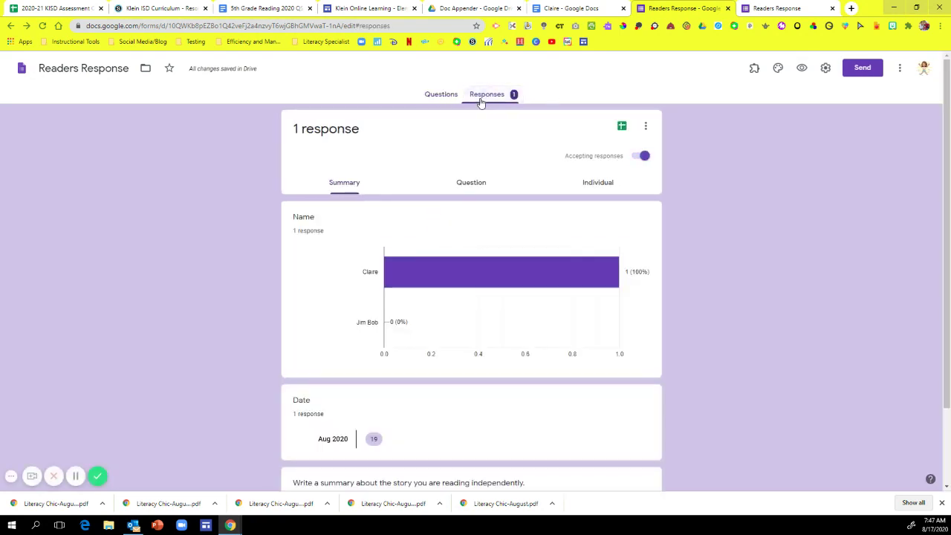
{"action": "left_click", "coordinate": [624, 126]}
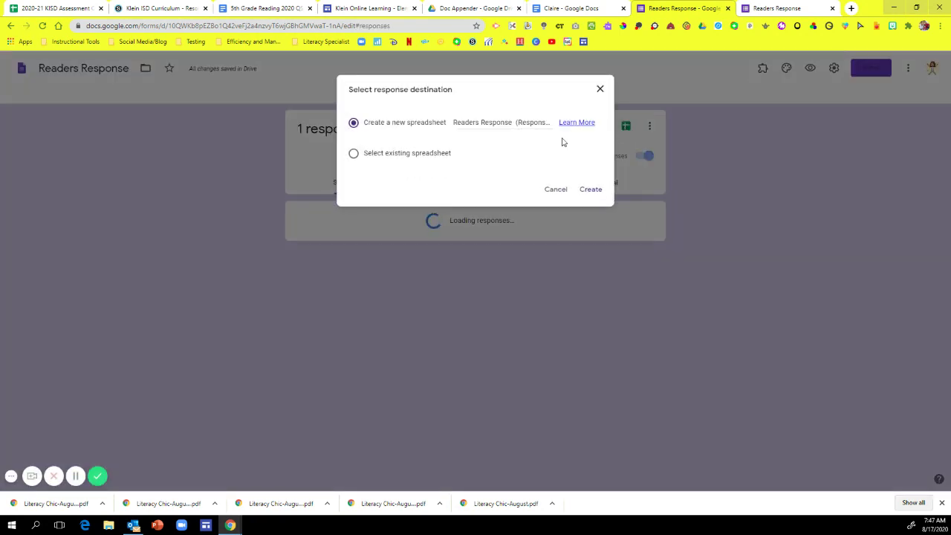
{"action": "left_click", "coordinate": [592, 190]}
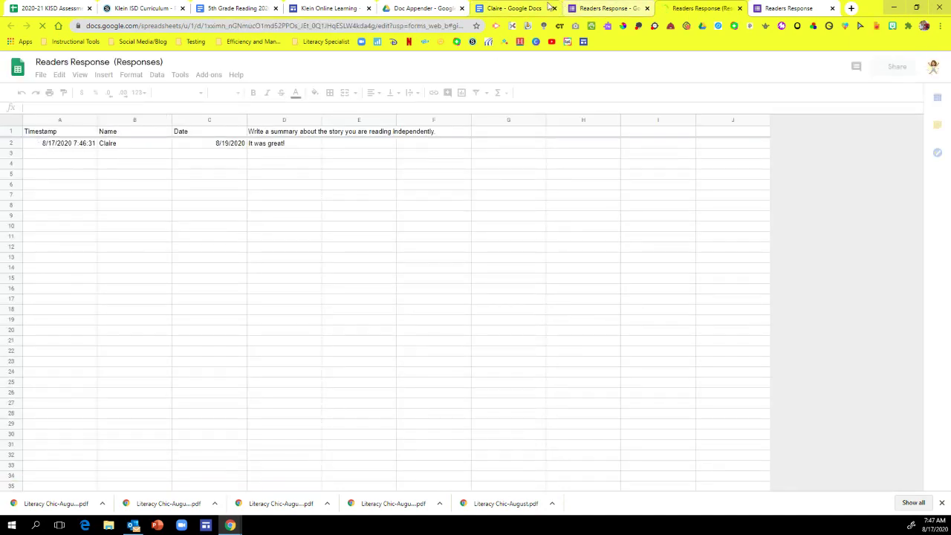
{"action": "left_click", "coordinate": [513, 9]}
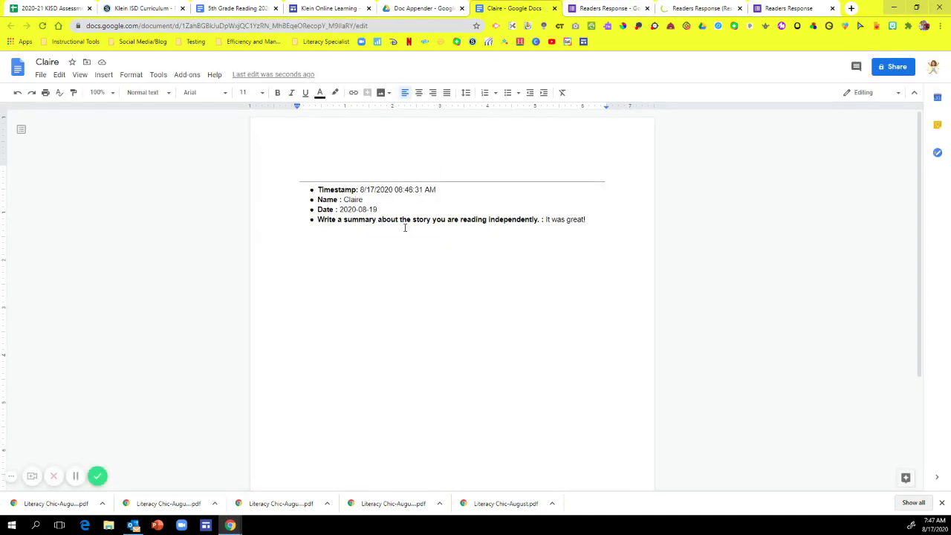